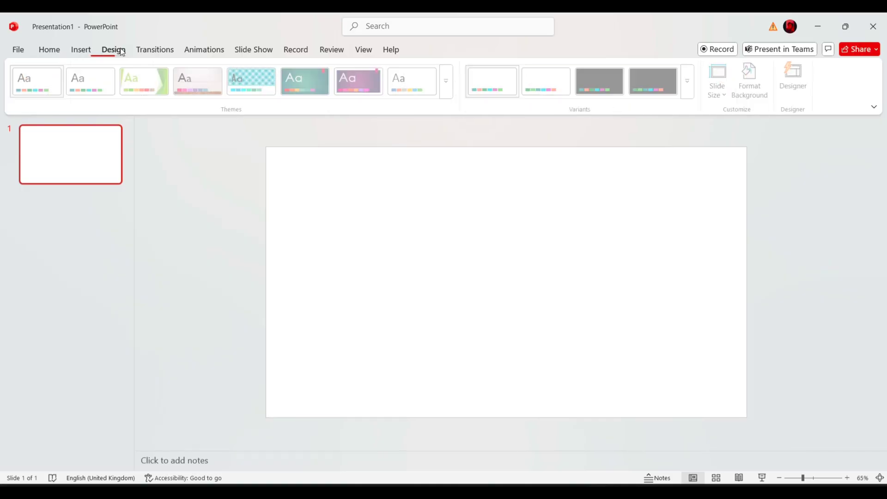
# Fill the slide background with a dark teal to bright green gradient
pyautogui.click(753, 82)
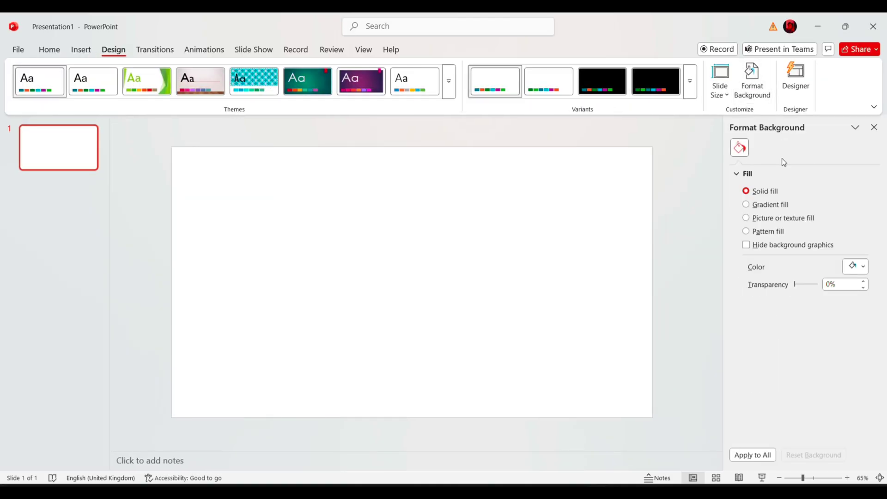
pyautogui.click(747, 205)
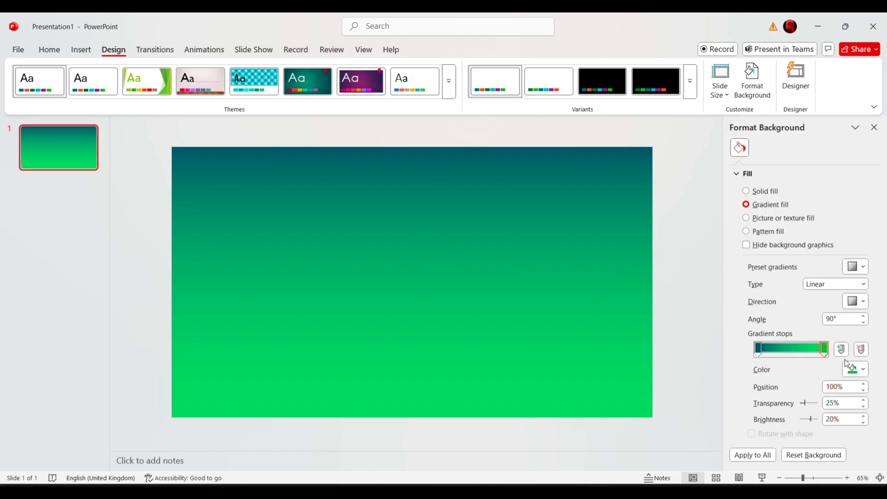
pyautogui.click(863, 369)
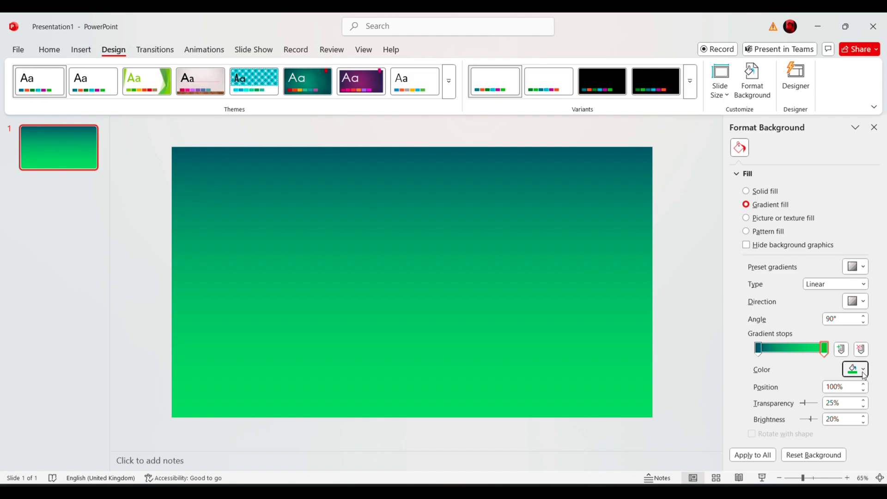
pyautogui.click(874, 128)
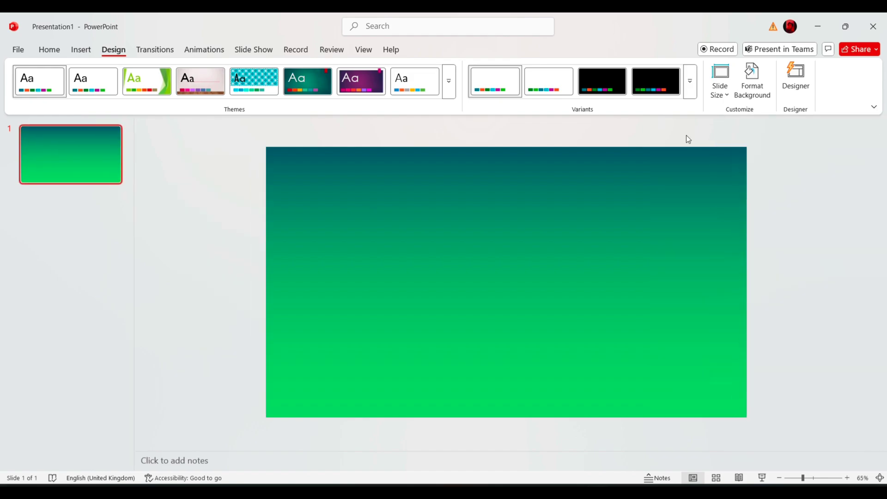
# Insert the realistic Earth globe from the stock 3D models library onto slide 1
pyautogui.click(81, 49)
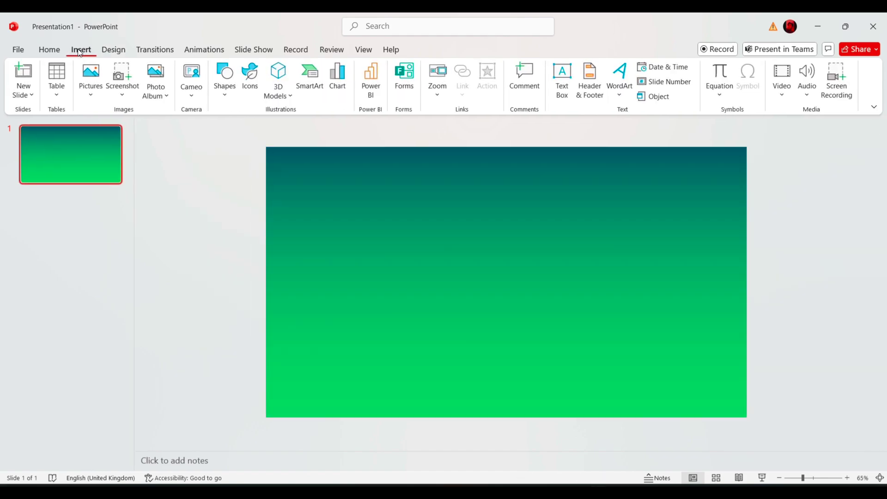
pyautogui.click(278, 95)
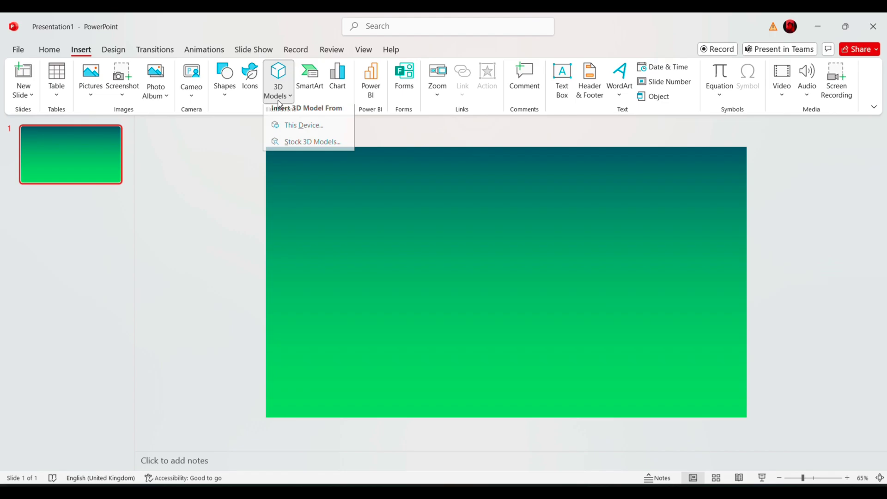
pyautogui.click(312, 146)
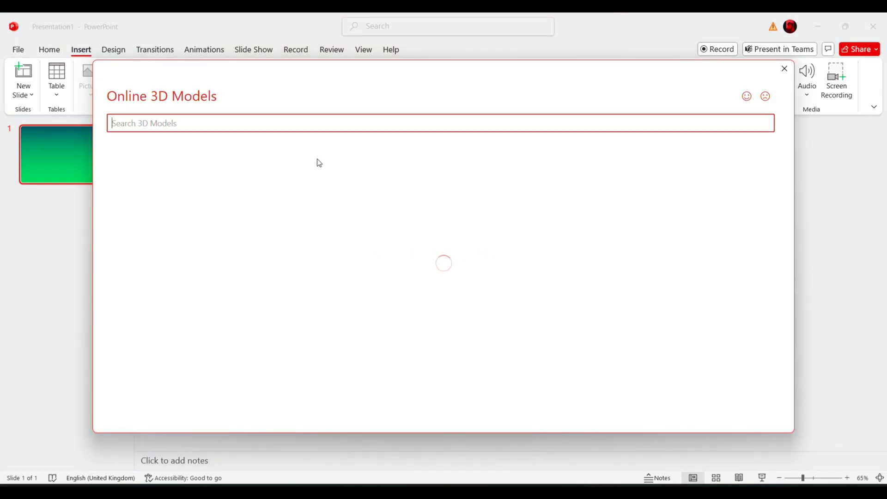
pyautogui.write('earth')
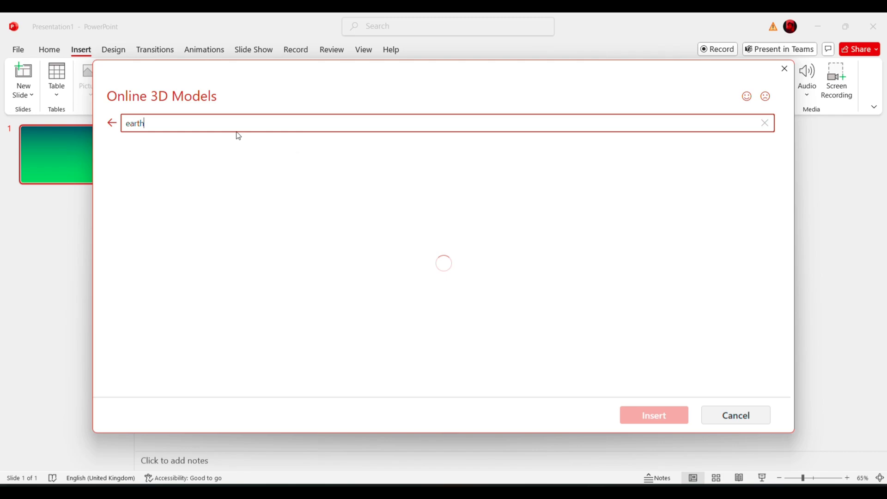
pyautogui.click(180, 316)
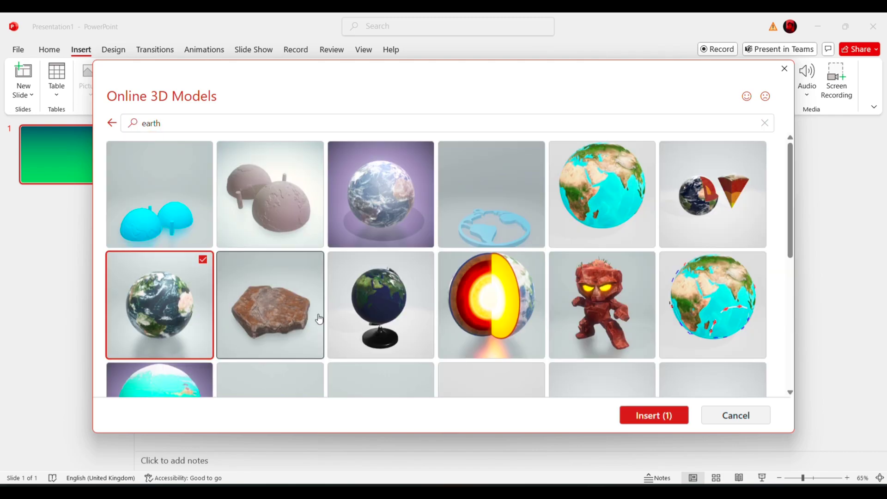
pyautogui.click(654, 415)
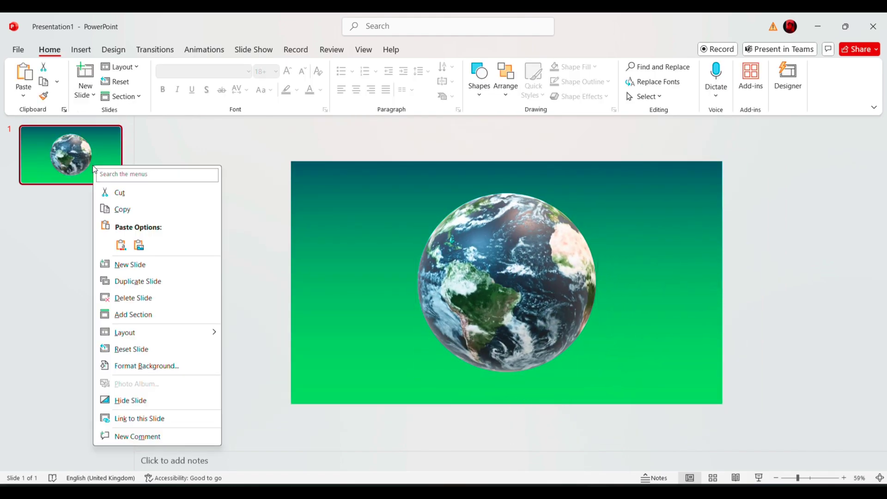
# Duplicate slide 1, then rotate slide 2's globe toward India and enlarge it
pyautogui.click(125, 266)
pyautogui.hotkey('ctrl', 'v')
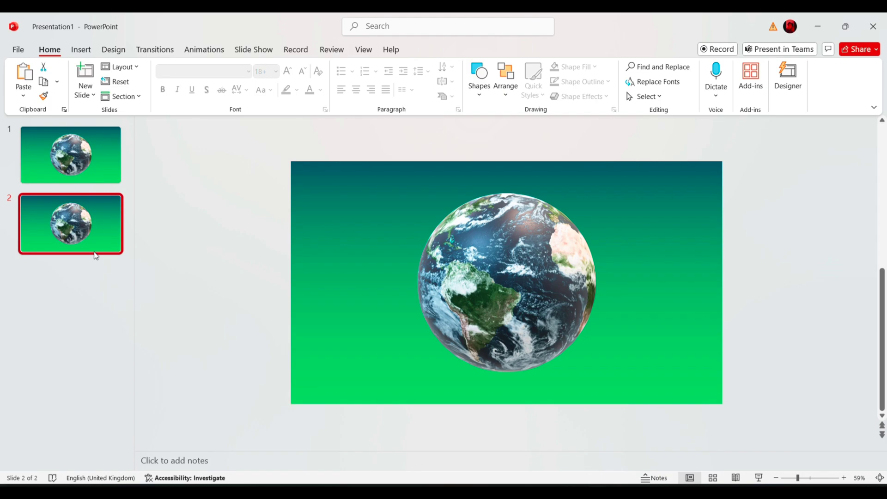
pyautogui.moveTo(527, 291)
pyautogui.mouseDown()
pyautogui.moveTo(465, 292)
pyautogui.moveTo(532, 324)
pyautogui.moveTo(545, 289)
pyautogui.mouseUp()
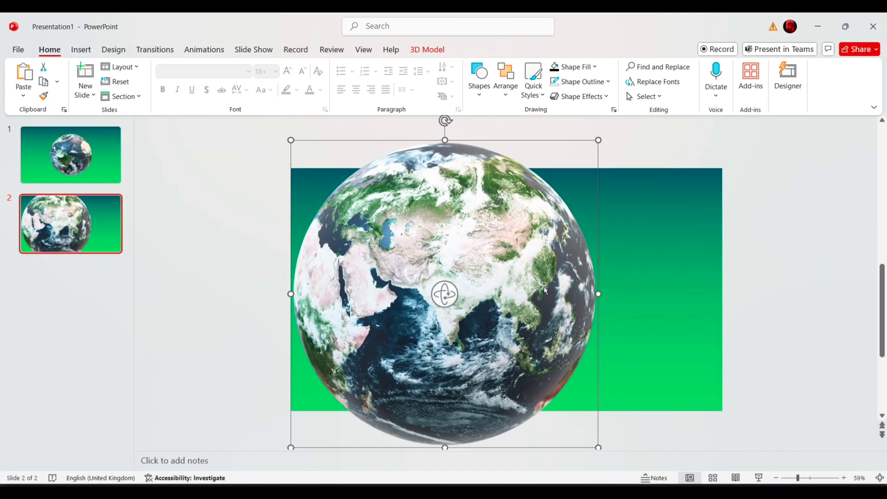
pyautogui.moveTo(598, 445); pyautogui.dragTo(599, 431)
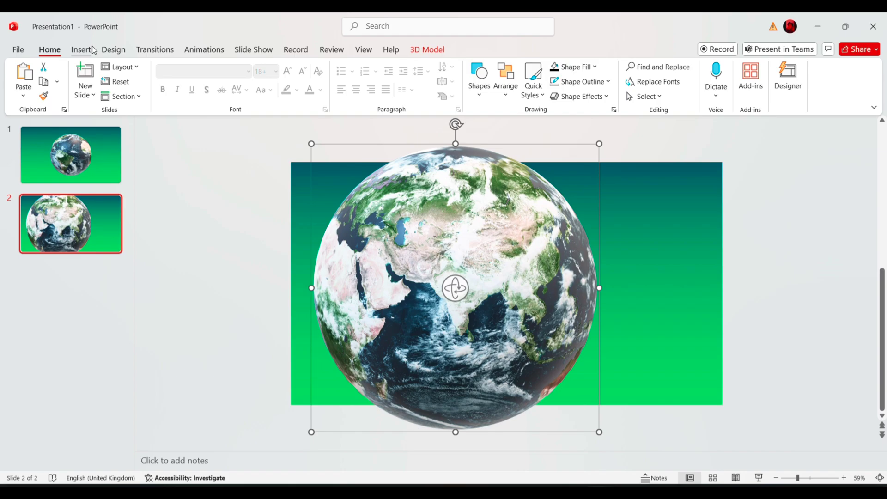
pyautogui.click(84, 49)
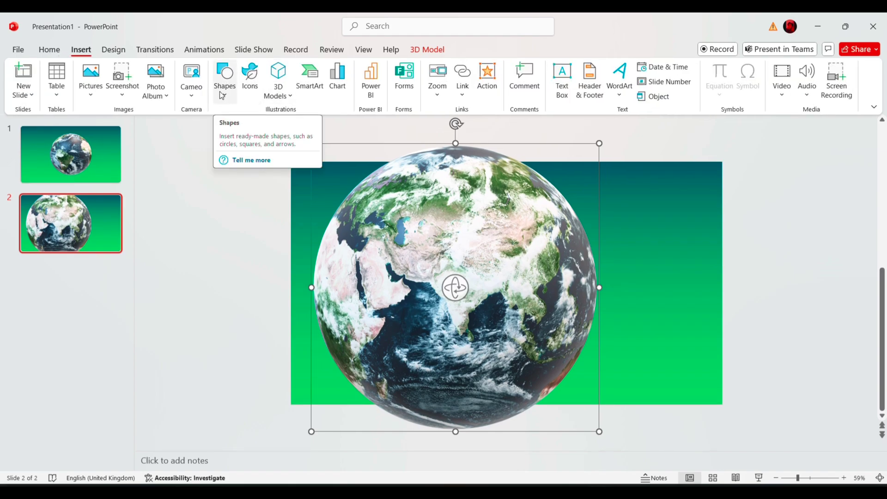
# Draw a thin bent-arrow corner bracket over India and duplicate it to four corners
pyautogui.click(224, 90)
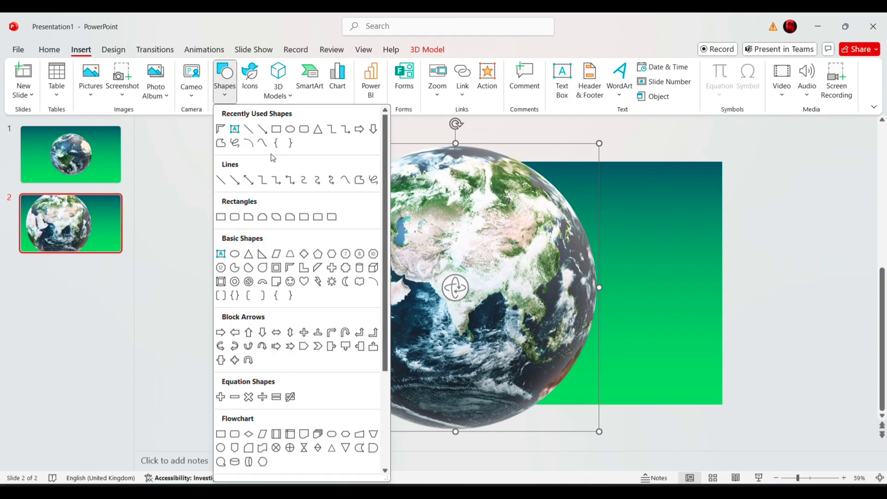
pyautogui.click(288, 268)
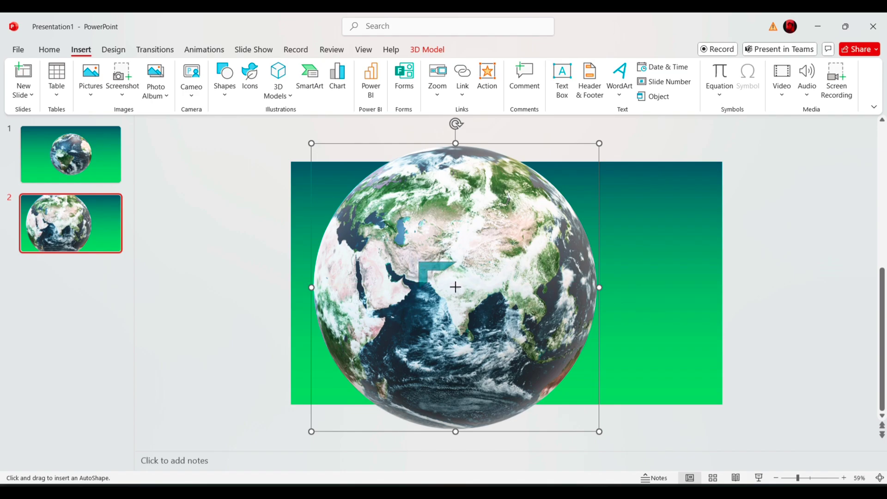
pyautogui.moveTo(462, 301); pyautogui.dragTo(464, 303)
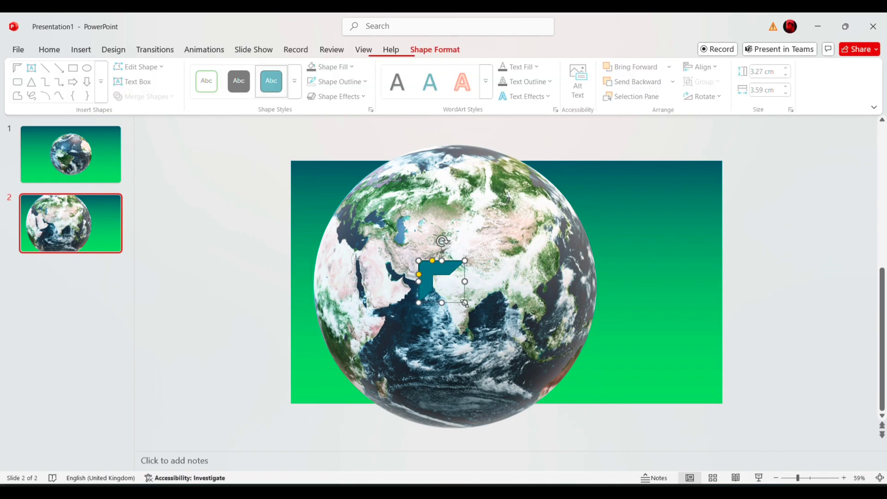
pyautogui.moveTo(433, 261); pyautogui.dragTo(425, 262)
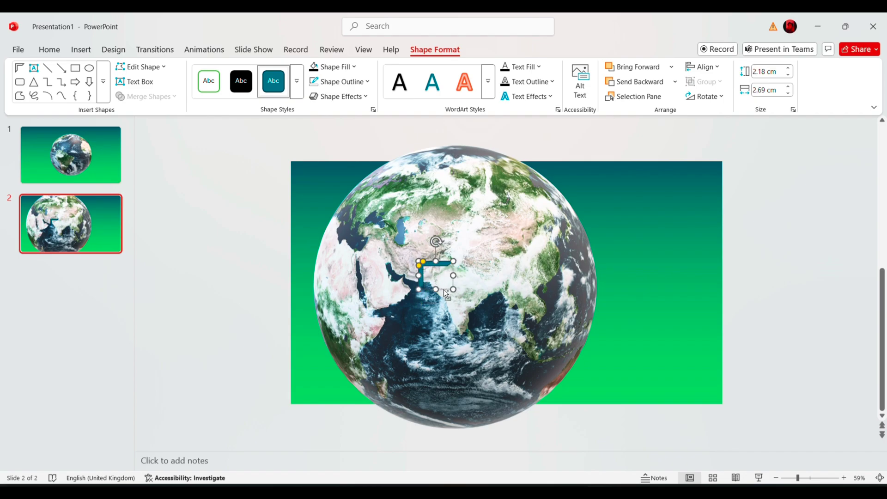
pyautogui.hotkey('ctrl', 'd')
pyautogui.hotkey('ctrl', 'd')
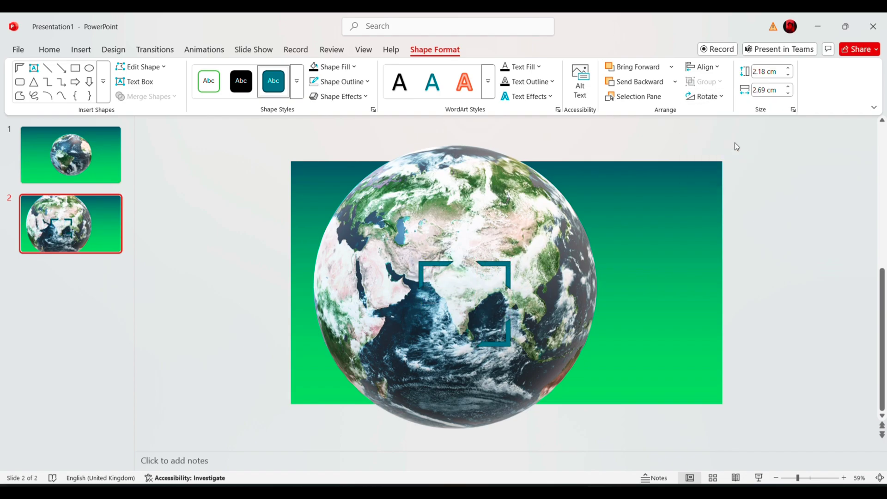
# Colour the four corner brackets dark teal
pyautogui.click(660, 192)
pyautogui.click(447, 268)
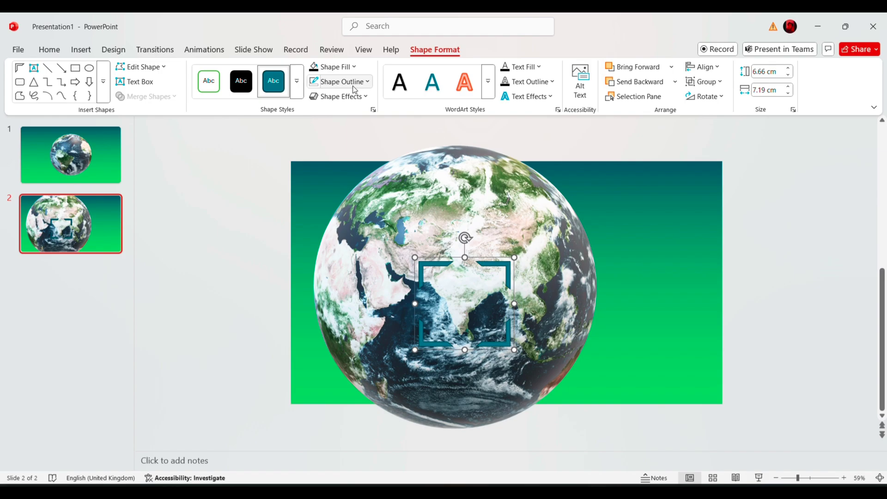
pyautogui.click(354, 67)
pyautogui.click(379, 202)
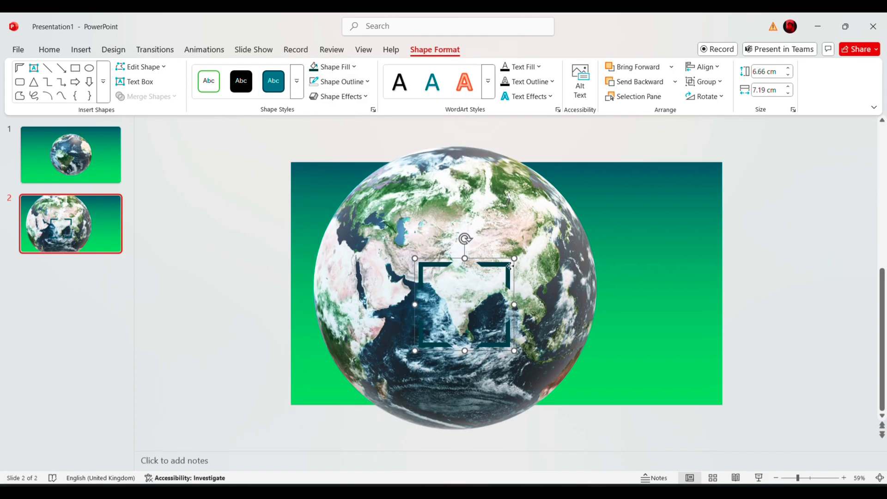
# Give the corner brackets a soft shadow preset in Format Shape
pyautogui.click(458, 287)
pyautogui.click(507, 269)
pyautogui.rightClick(507, 269)
pyautogui.click(548, 455)
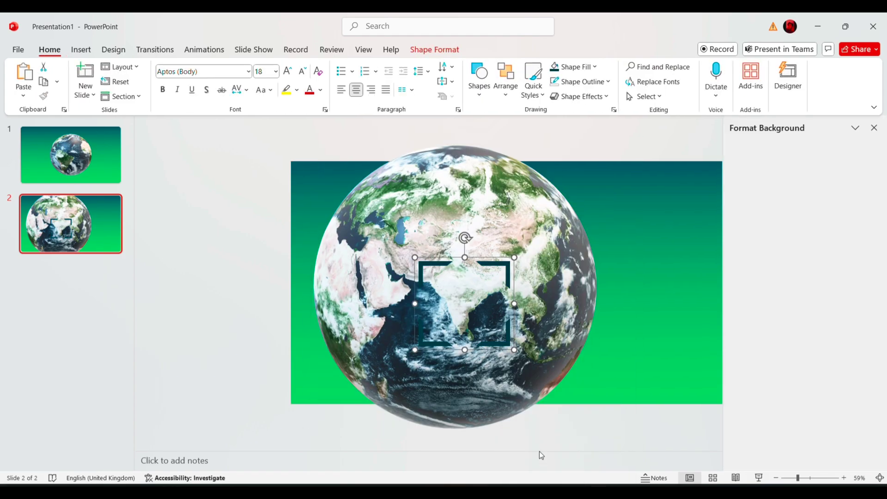
pyautogui.click(763, 175)
pyautogui.click(857, 217)
pyautogui.click(827, 347)
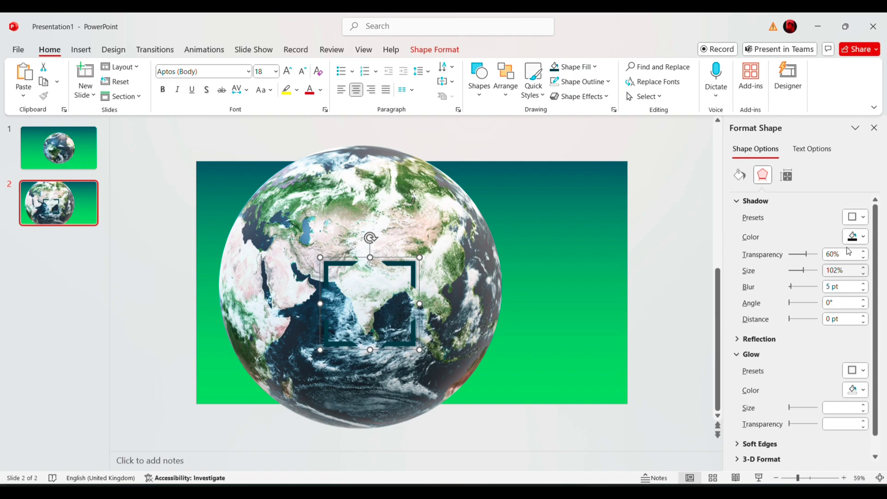
pyautogui.click(876, 128)
pyautogui.click(624, 141)
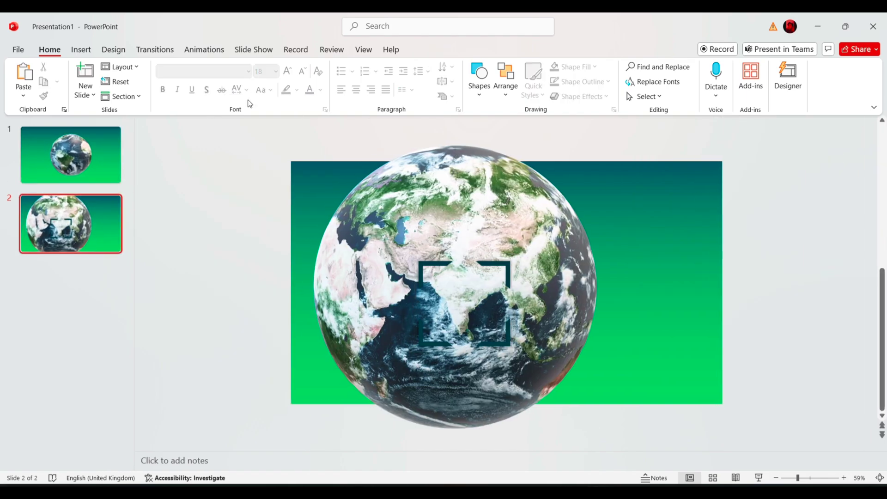
# Draw a white-filled rectangle over the framed India area
pyautogui.click(82, 49)
pyautogui.click(225, 80)
pyautogui.click(236, 139)
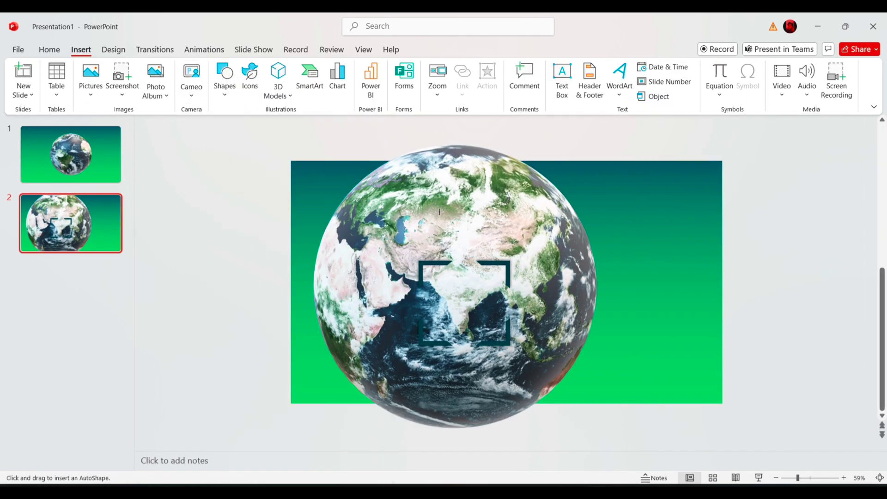
pyautogui.moveTo(420, 262); pyautogui.dragTo(510, 345)
pyautogui.click(337, 81)
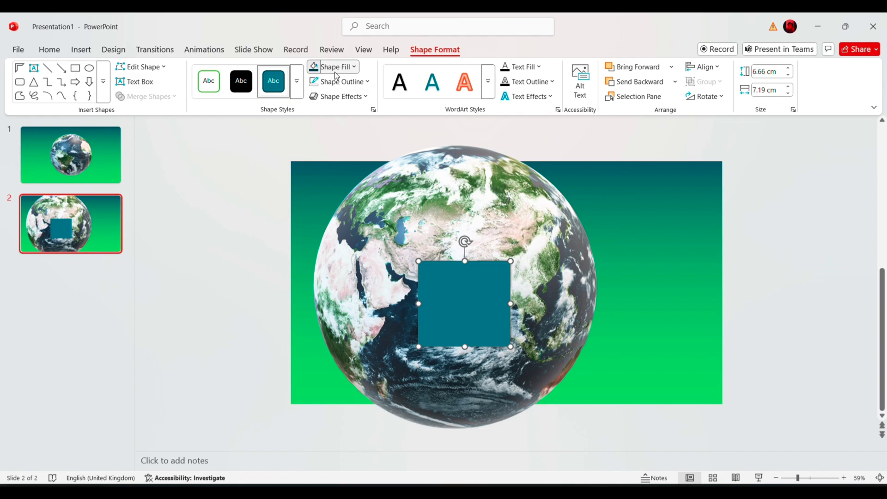
pyautogui.click(334, 67)
pyautogui.click(317, 124)
pyautogui.click(316, 125)
# Set the rectangle's fill to full transparency in Format Shape
pyautogui.rightClick(458, 288)
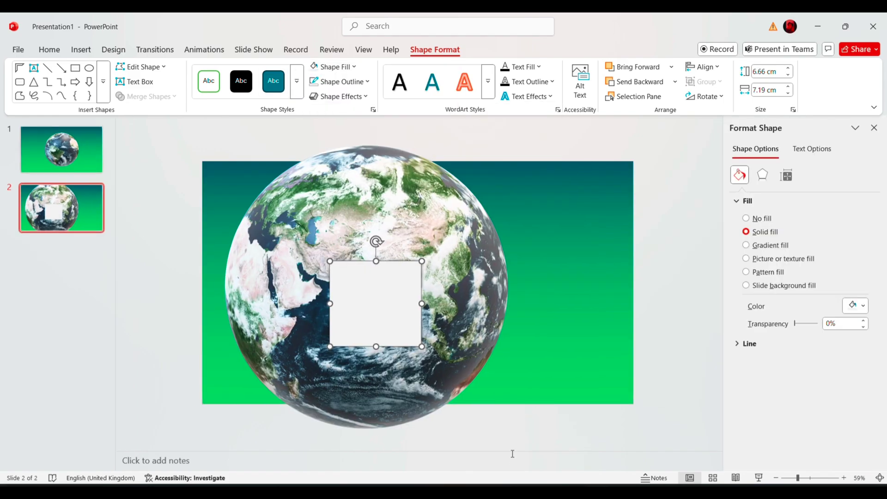
pyautogui.doubleClick(845, 324)
pyautogui.write('100')
pyautogui.press('Return')
pyautogui.click(875, 128)
pyautogui.click(539, 231)
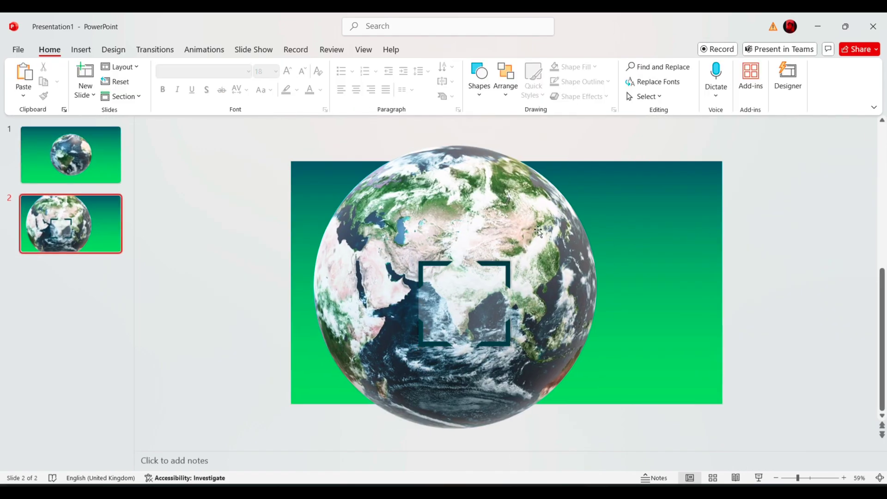
# Pick the elbow line shape for the dashed connector
pyautogui.click(81, 49)
pyautogui.click(225, 81)
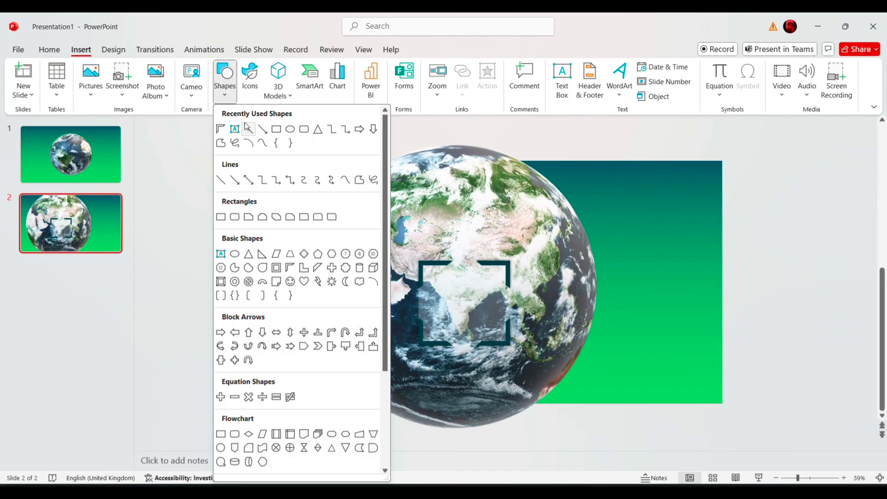
pyautogui.click(275, 180)
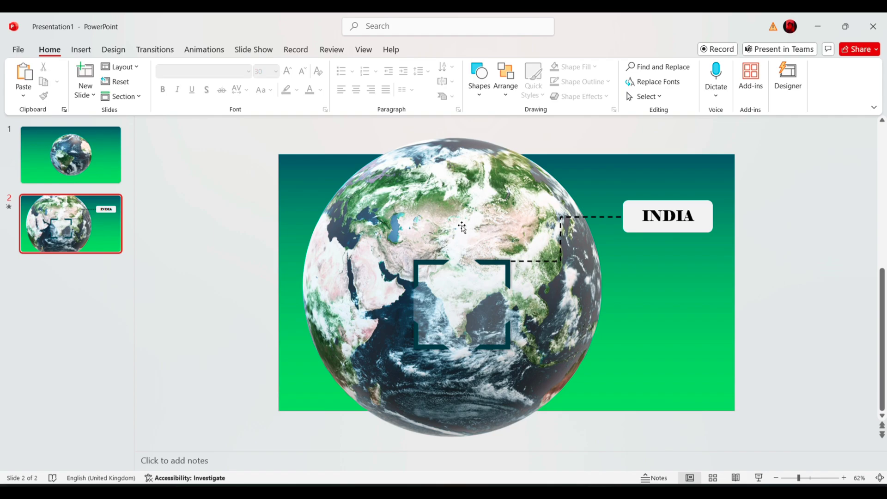
# Duplicate slide 2 as slide 3, delete its callout shapes, and move the globe up
pyautogui.rightClick(104, 208)
pyautogui.click(147, 317)
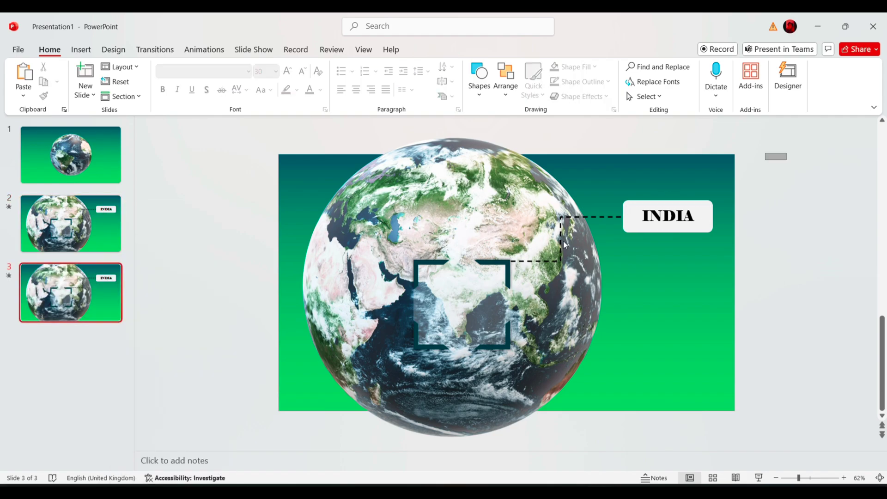
pyautogui.moveTo(787, 152); pyautogui.dragTo(375, 418)
pyautogui.press('Delete')
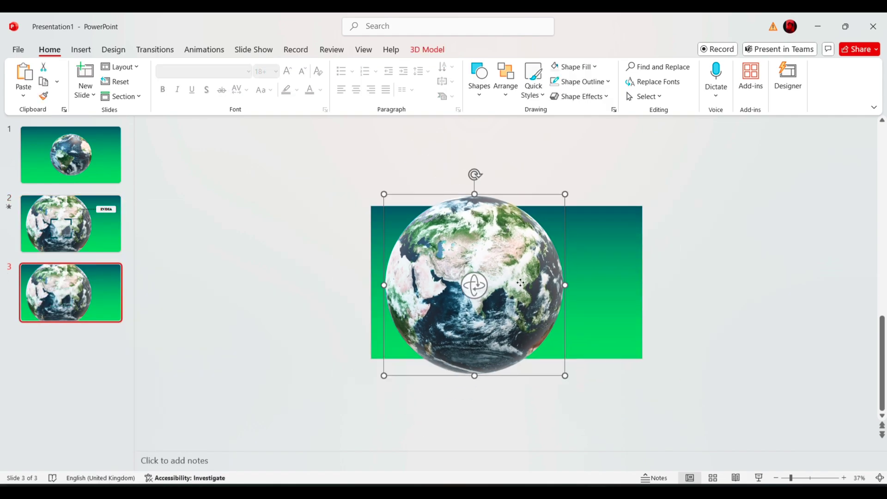
pyautogui.moveTo(496, 335); pyautogui.dragTo(499, 315)
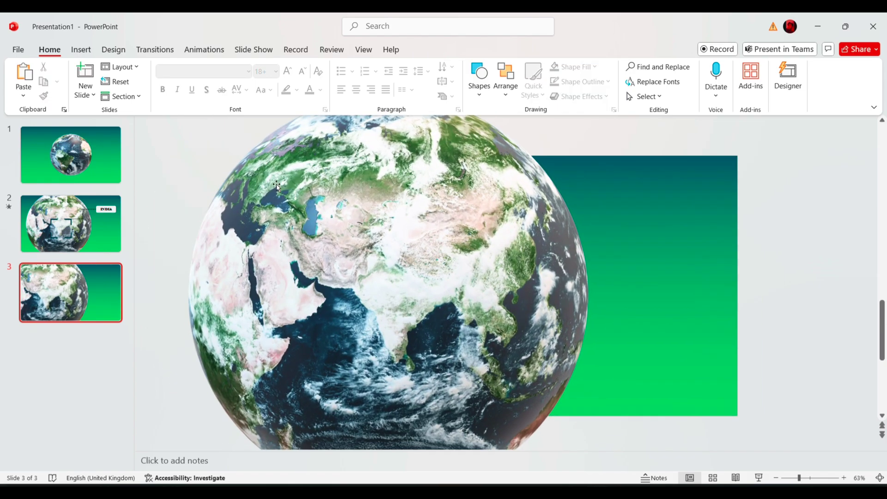
# Resize the new circle to a 0.5 cm dot in Format Shape
pyautogui.rightClick(602, 196)
pyautogui.click(650, 453)
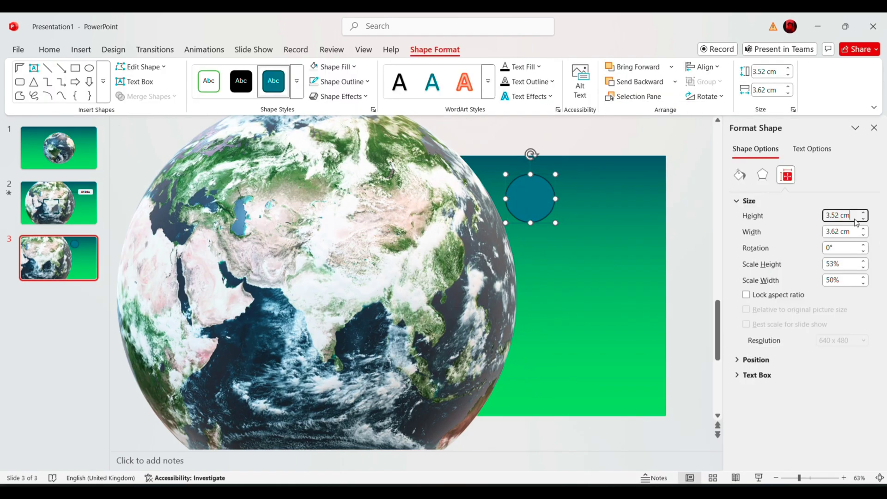
pyautogui.write('0.5')
pyautogui.press('Tab')
pyautogui.write('0.5')
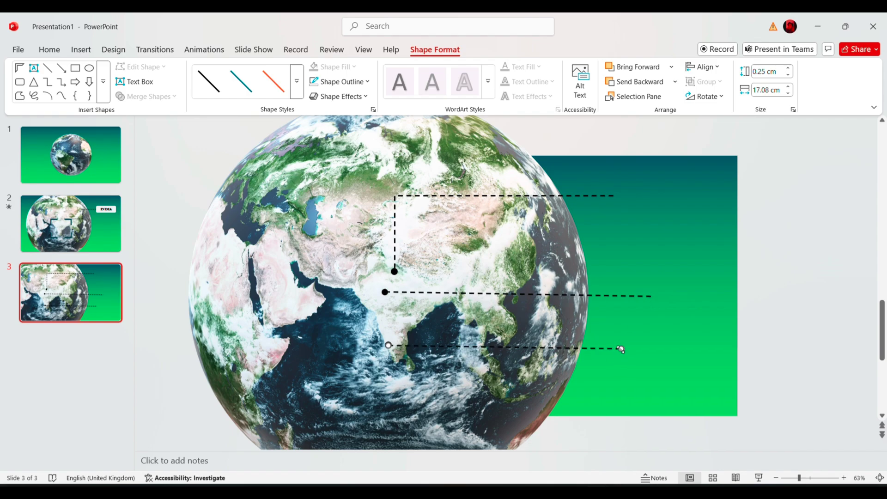
# Paste the Taj Mahal, red palace and houseboat photos and place them at the line ends
pyautogui.hotkey('ctrl', 'v')
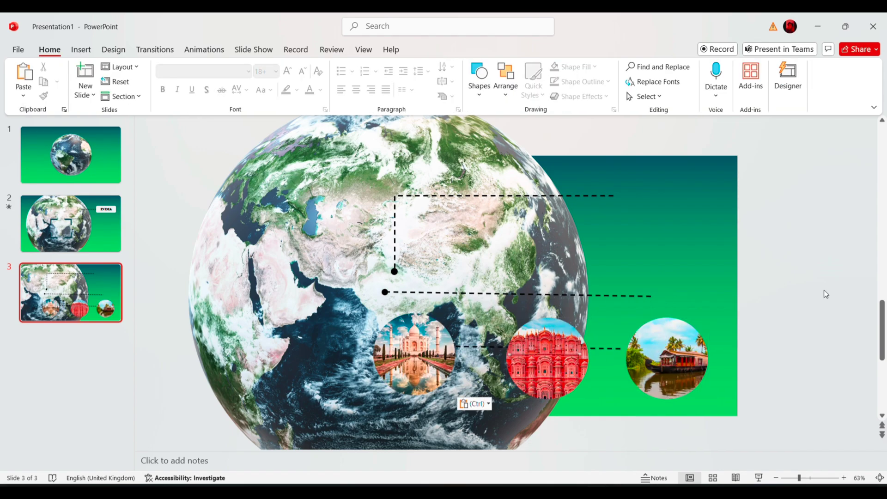
pyautogui.moveTo(423, 357); pyautogui.dragTo(623, 204)
pyautogui.moveTo(547, 359); pyautogui.dragTo(672, 290)
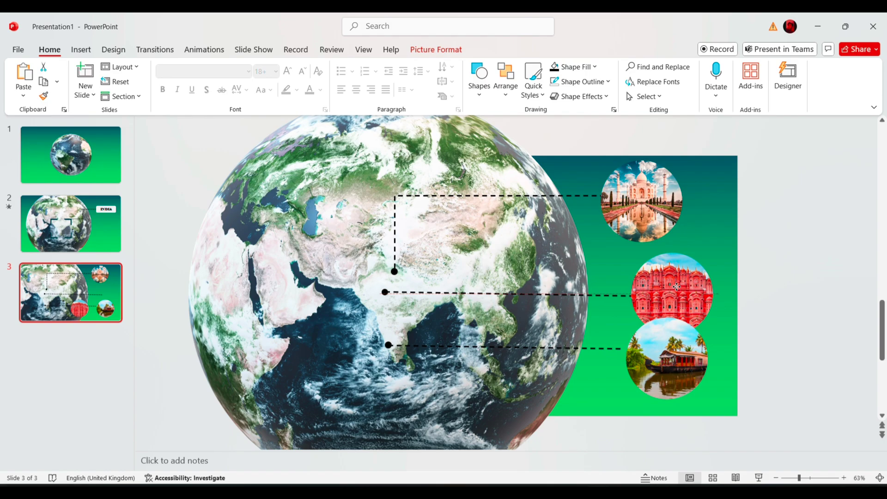
pyautogui.moveTo(667, 361); pyautogui.dragTo(633, 366)
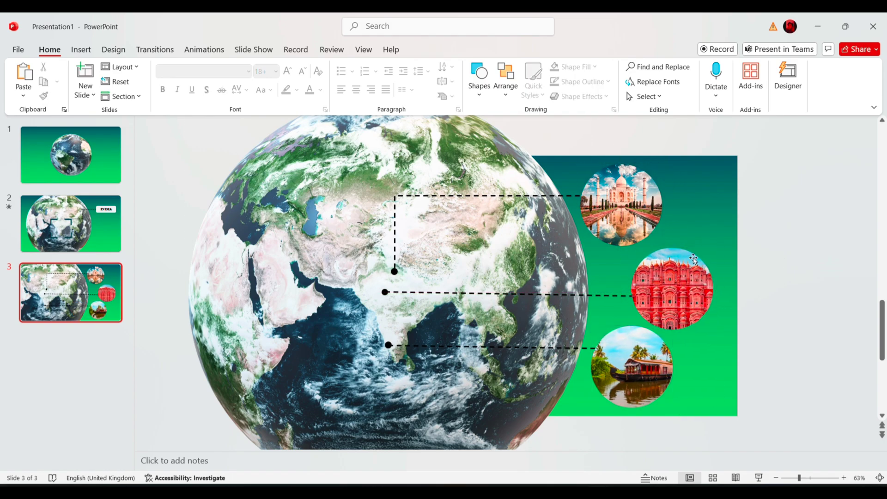
pyautogui.rightClick(632, 236)
pyautogui.click(665, 331)
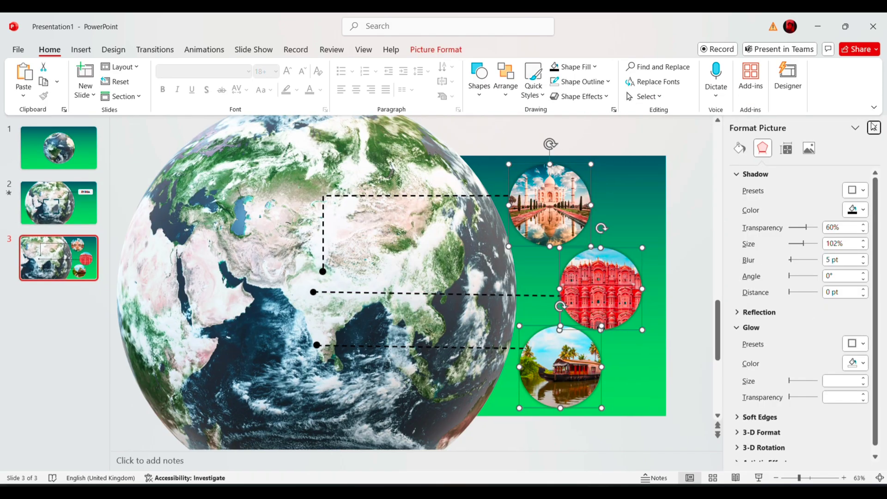
# Duplicate slide 3 as slide 4 and select all of its objects
pyautogui.click(875, 128)
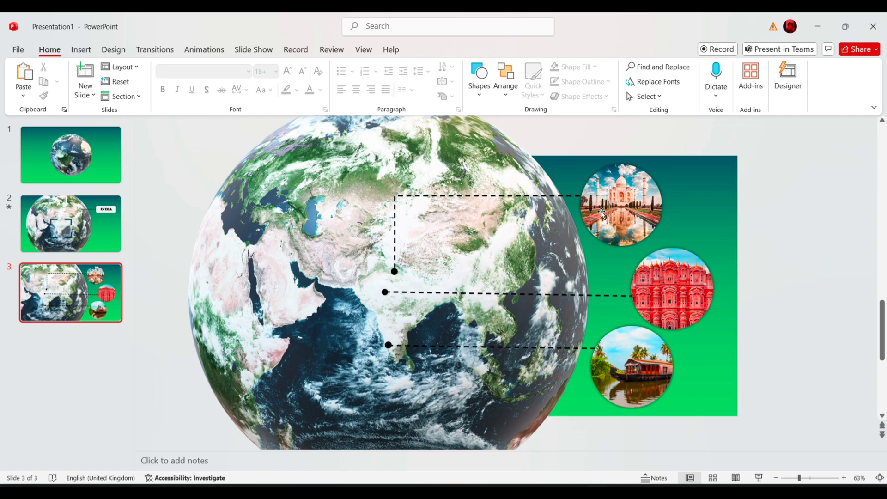
pyautogui.click(120, 296)
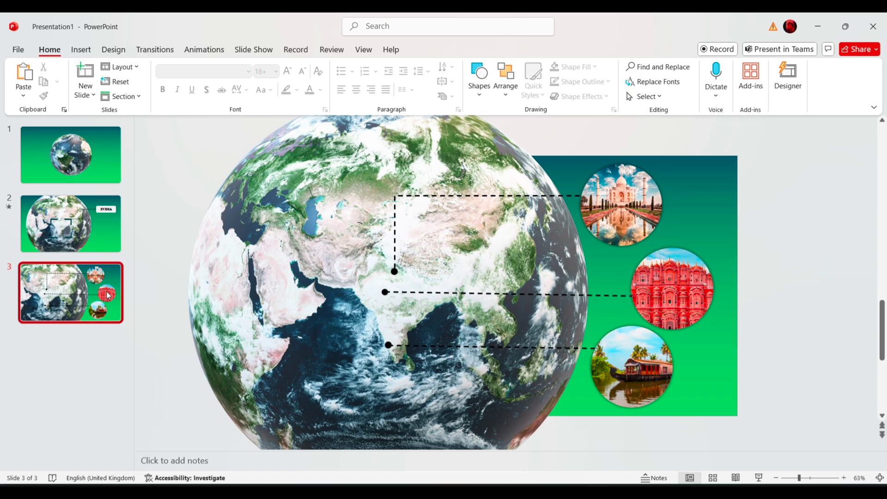
pyautogui.rightClick(107, 297)
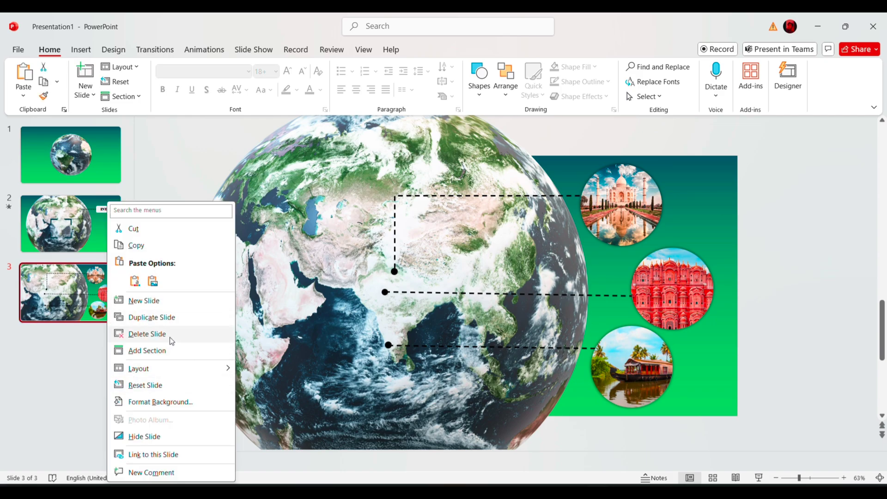
pyautogui.click(152, 318)
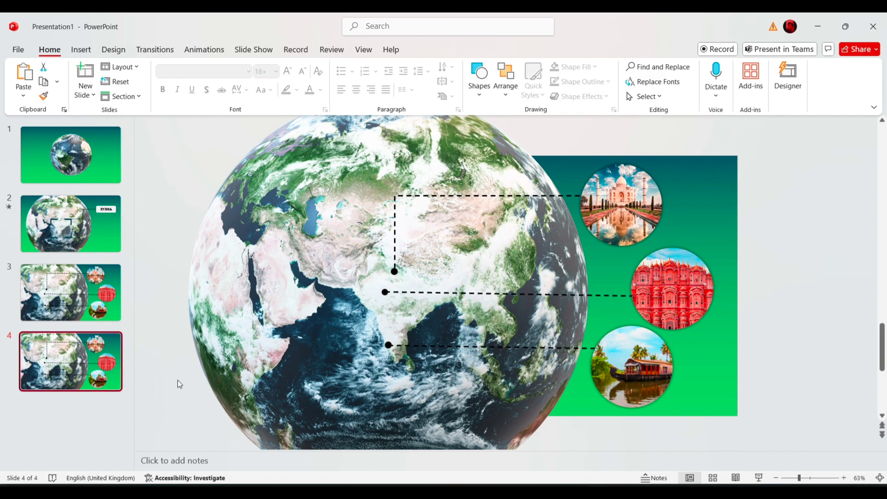
pyautogui.hotkey('ctrl', 'a')
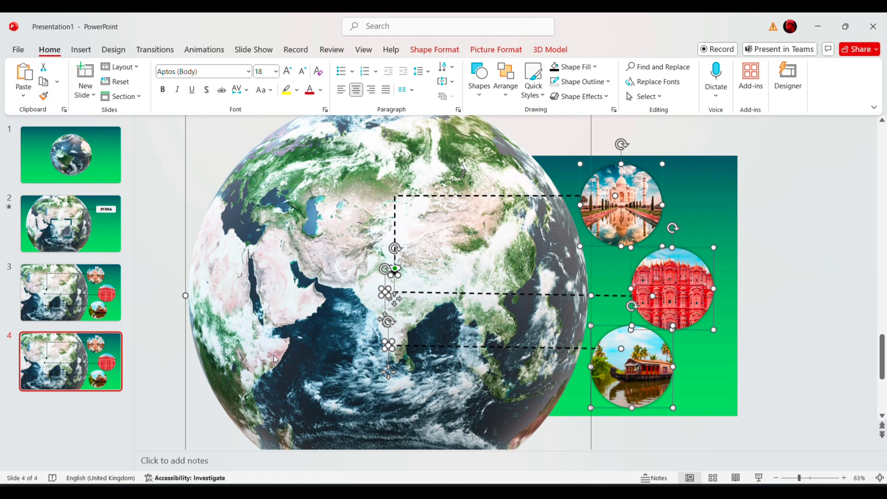
pyautogui.scroll(-3, 643, 278)
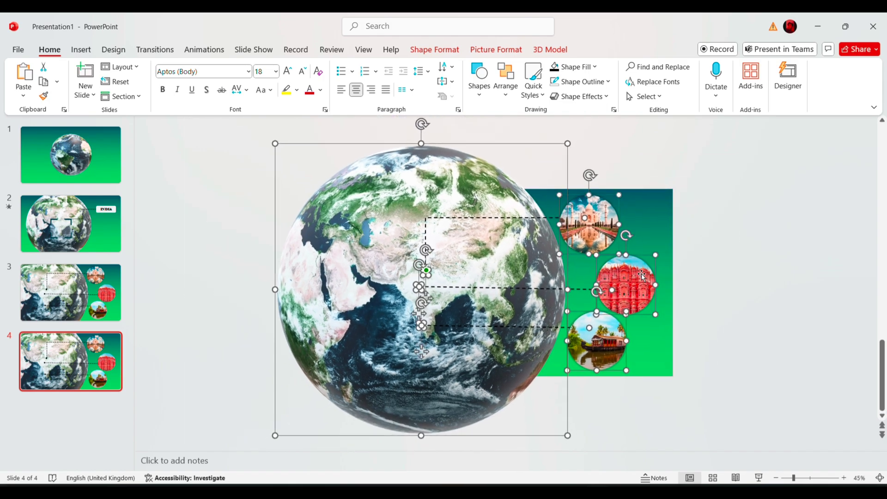
pyautogui.scroll(2, 642, 278)
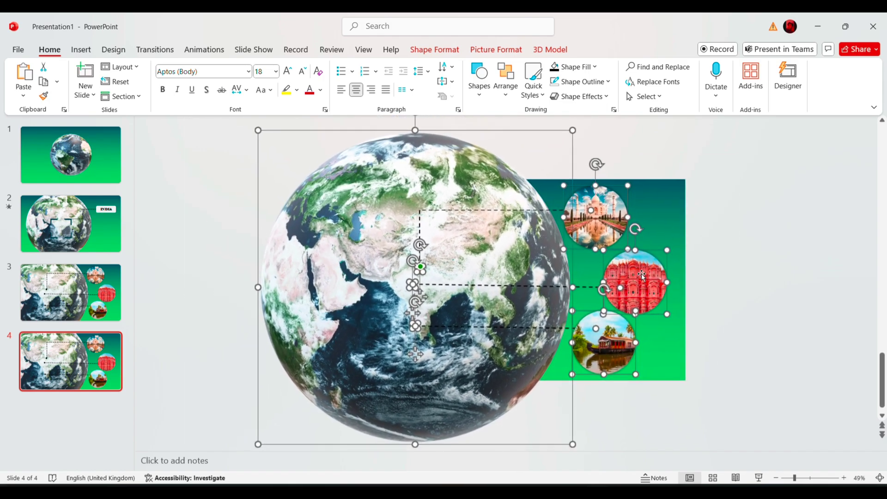
pyautogui.scroll(2, 642, 278)
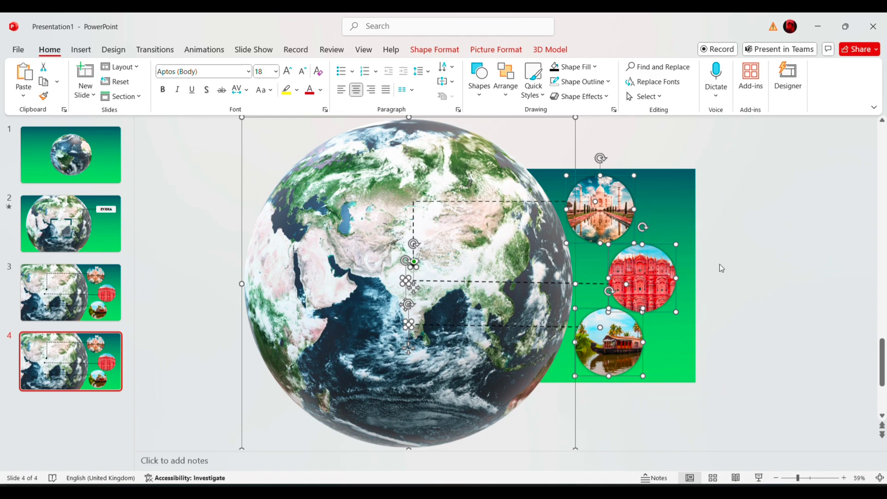
# Clear slide 4, copy it twice as slides 5 and 6, and return to slide 3
pyautogui.press('Delete')
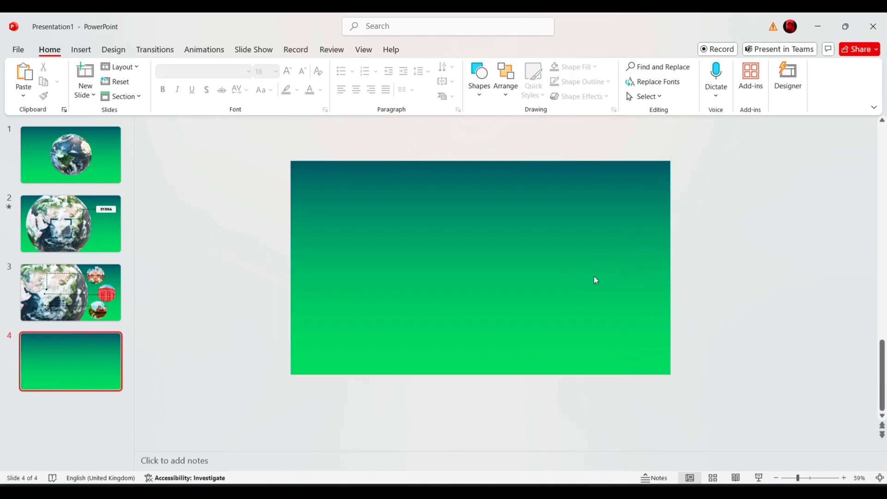
pyautogui.rightClick(95, 354)
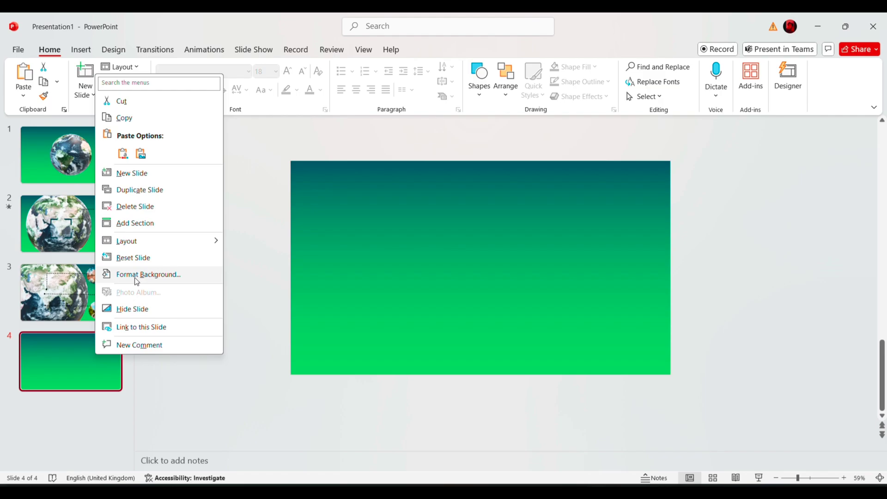
pyautogui.click(130, 189)
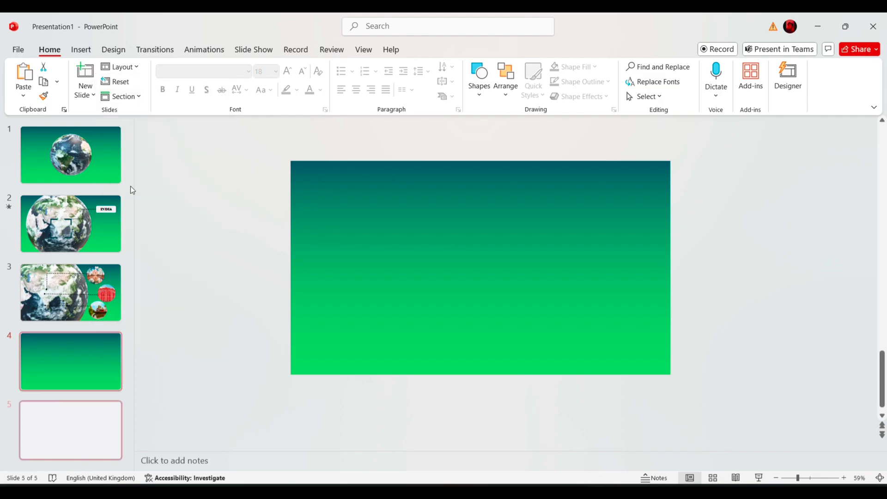
pyautogui.rightClick(55, 438)
pyautogui.click(100, 273)
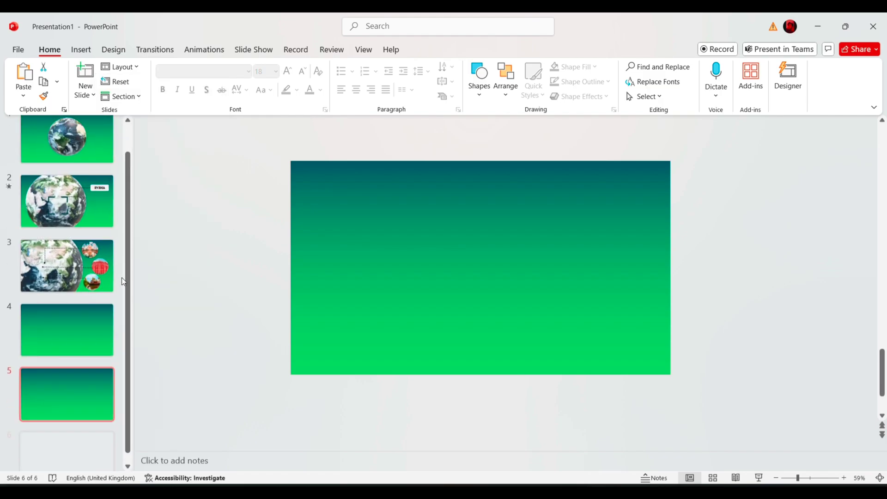
pyautogui.scroll(1, 102, 392)
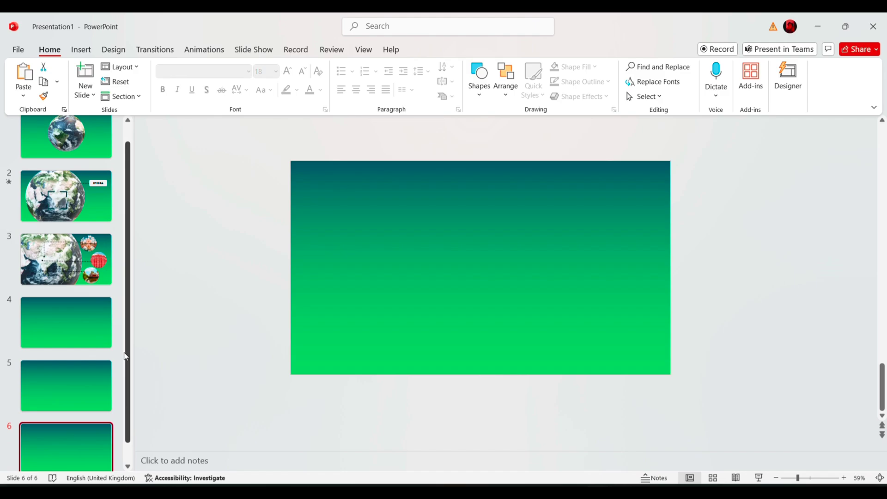
pyautogui.click(66, 259)
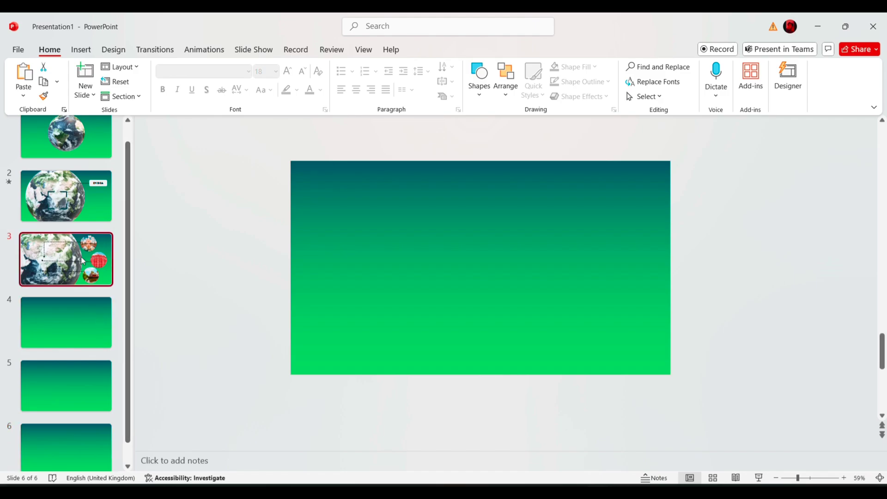
pyautogui.scroll(1, 396, 263)
pyautogui.scroll(1, 396, 264)
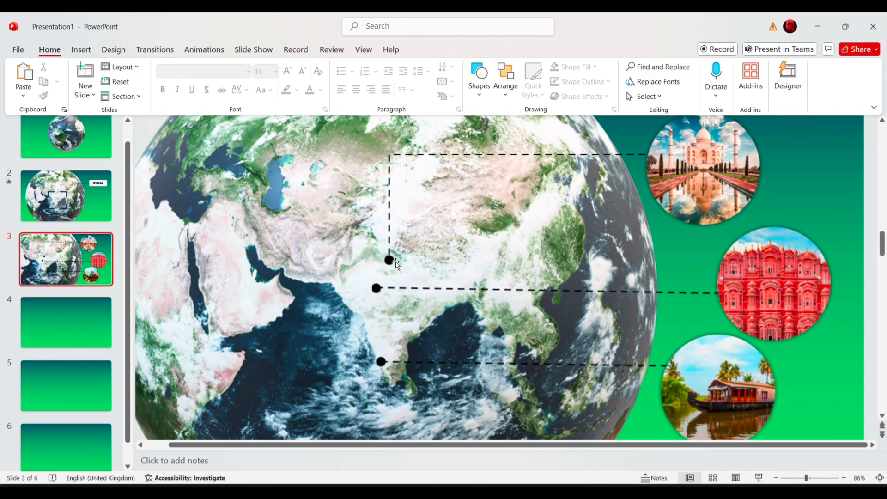
pyautogui.scroll(1, 430, 256)
pyautogui.scroll(-1, 477, 239)
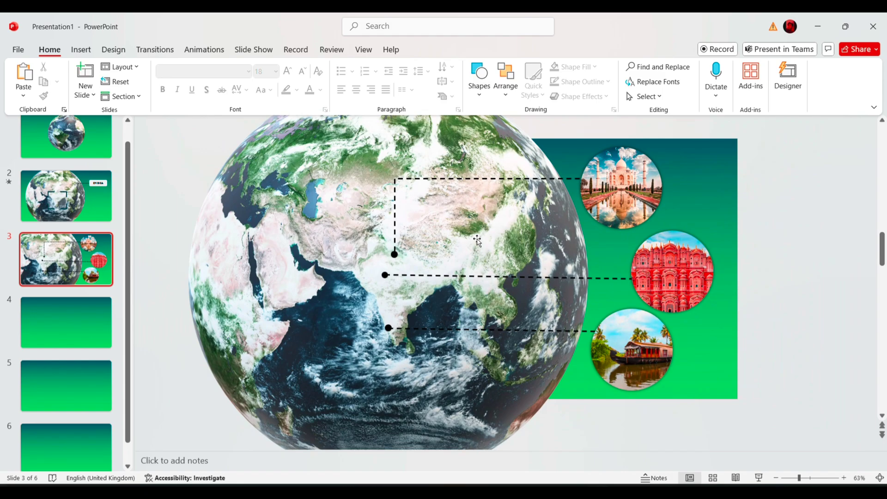
pyautogui.scroll(-1, 476, 239)
# Link the Taj Mahal photo to slide 4 on mouse-over
pyautogui.click(626, 161)
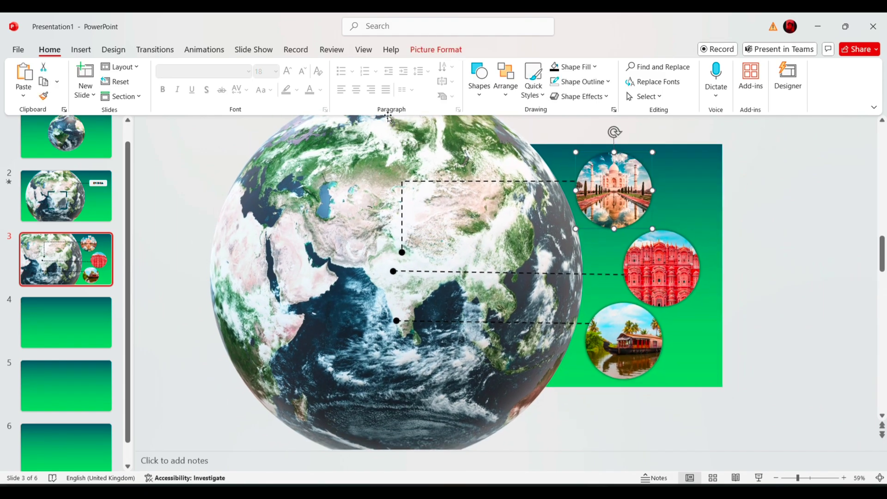
pyautogui.click(81, 50)
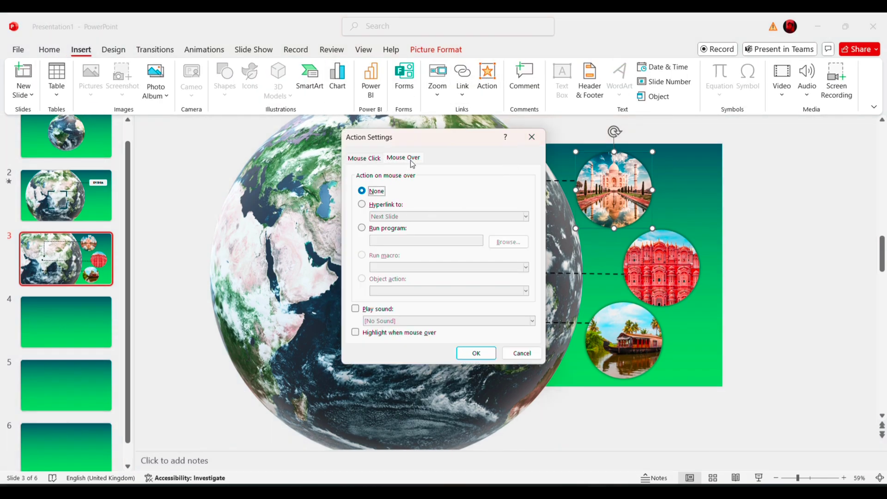
pyautogui.click(418, 218)
pyautogui.click(379, 305)
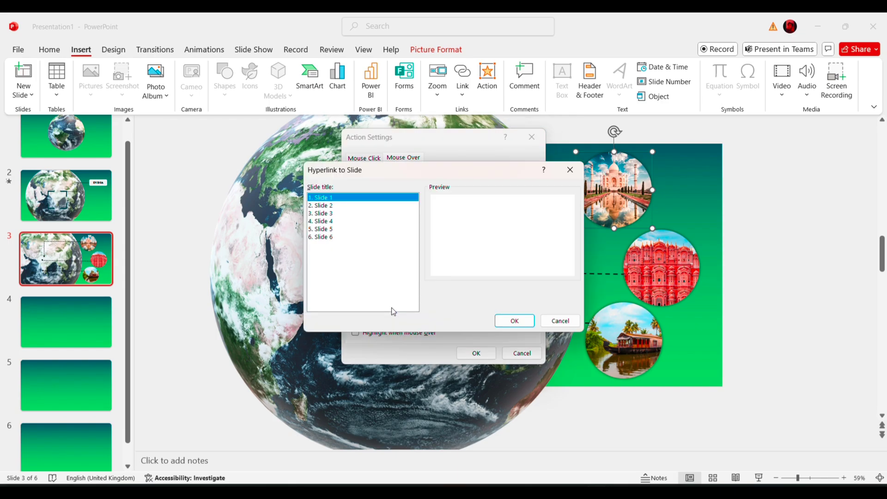
pyautogui.click(326, 221)
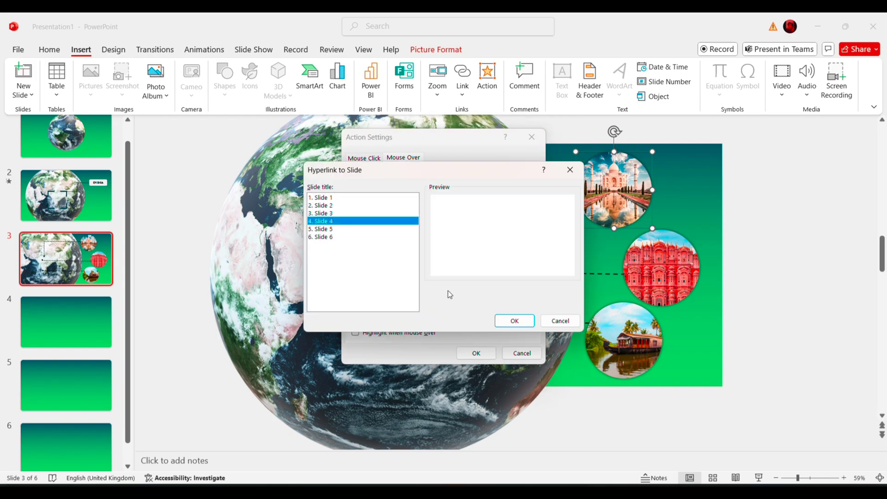
pyautogui.click(513, 321)
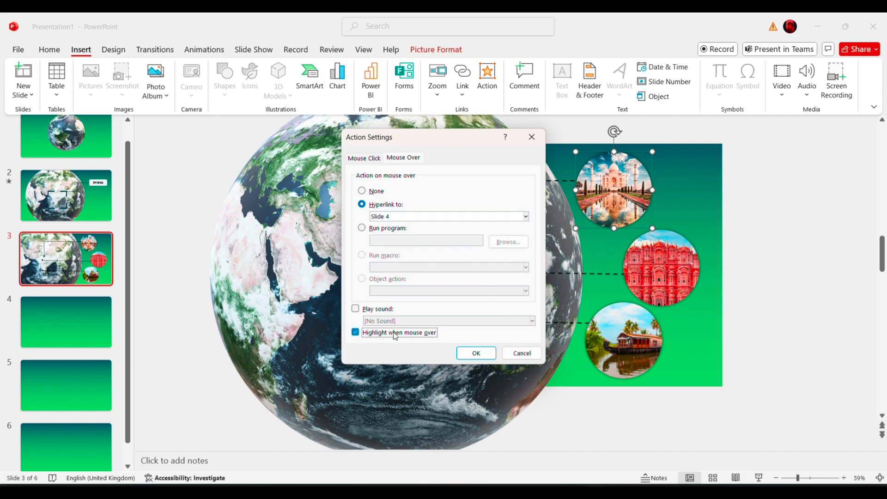
pyautogui.click(477, 353)
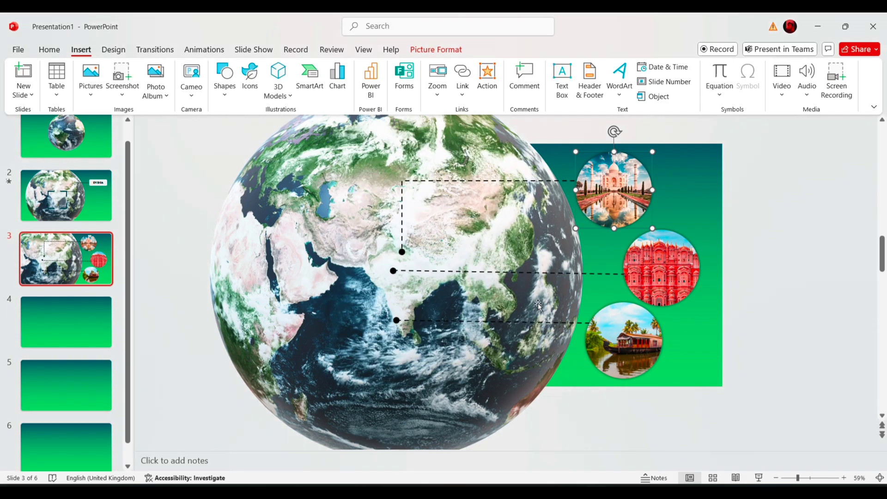
# Make hovering over the palace photo jump to slide 5
pyautogui.click(487, 78)
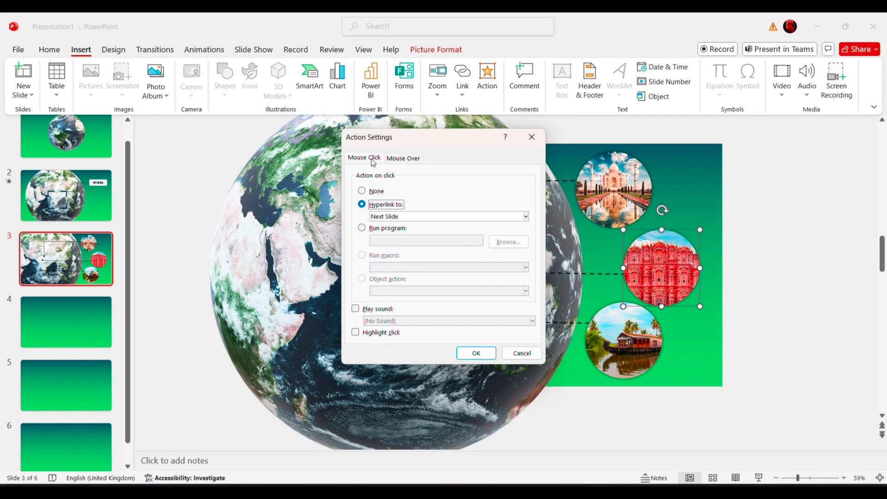
pyautogui.click(404, 157)
pyautogui.click(361, 205)
pyautogui.click(526, 216)
pyautogui.click(415, 305)
pyautogui.click(325, 233)
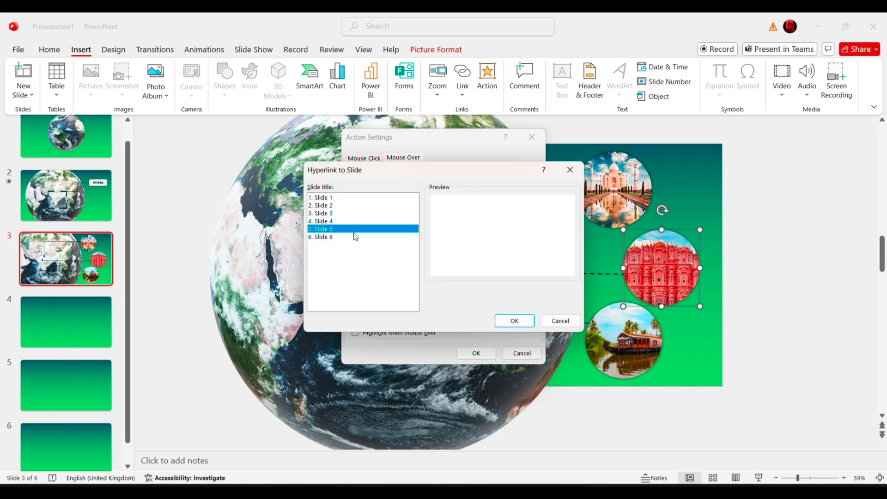
pyautogui.click(514, 320)
pyautogui.click(356, 332)
# Make hovering over the houseboat photo jump to slide 6
pyautogui.click(476, 352)
pyautogui.click(624, 340)
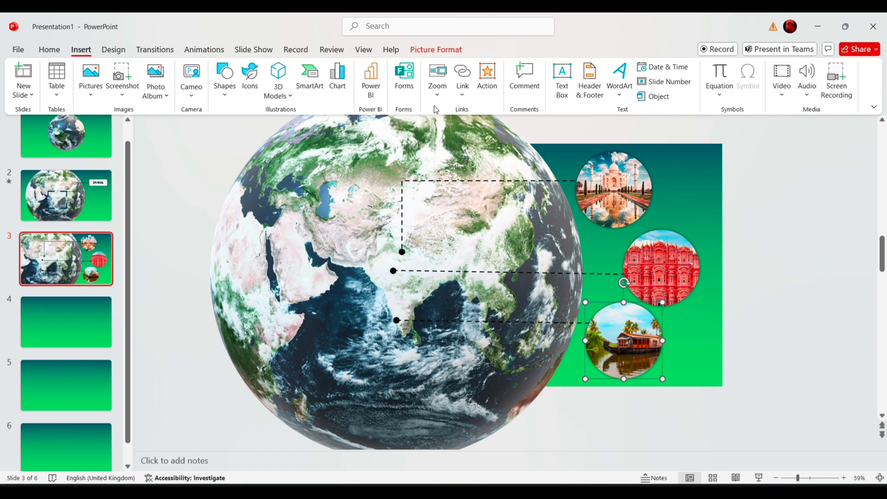
pyautogui.click(487, 78)
pyautogui.click(361, 205)
pyautogui.click(526, 216)
pyautogui.click(416, 305)
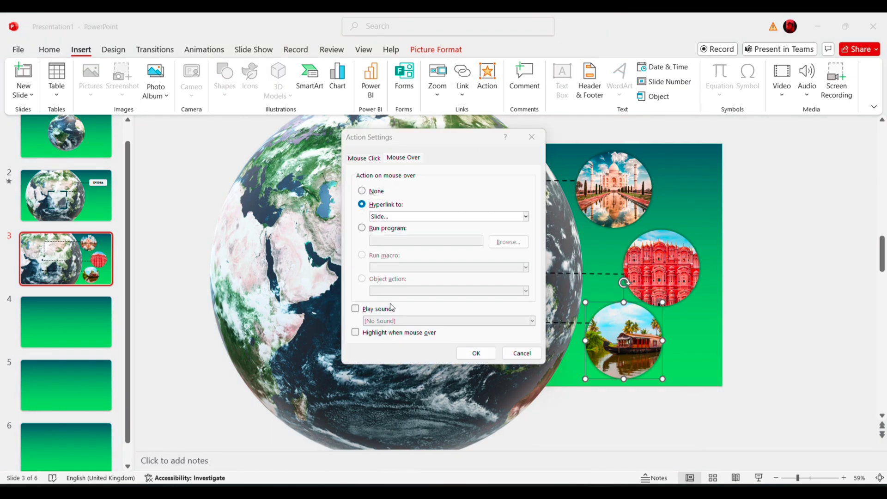
pyautogui.click(326, 236)
pyautogui.click(513, 320)
pyautogui.click(476, 353)
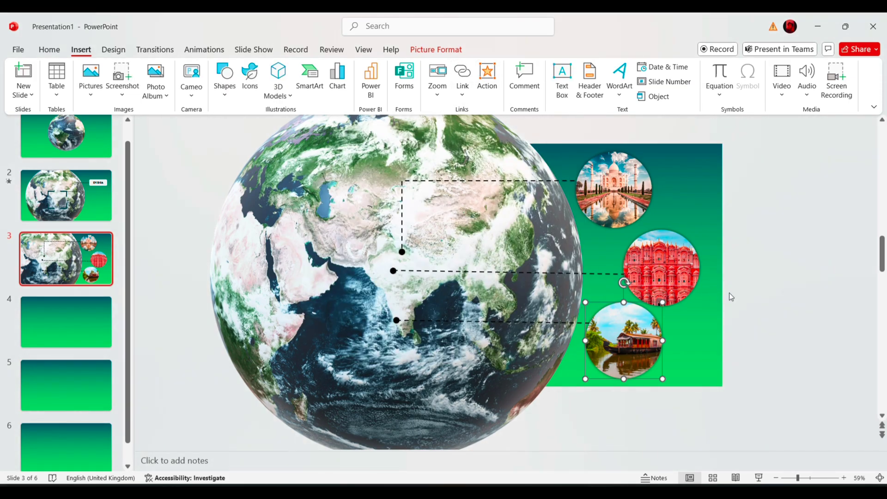
# Copy all of slide 3's objects and paste them onto slide 4
pyautogui.click(748, 290)
pyautogui.keyDown('ctrl'); pyautogui.scroll(-2, 748, 291); pyautogui.keyUp('ctrl')
pyautogui.hotkey('ctrl', 'a')
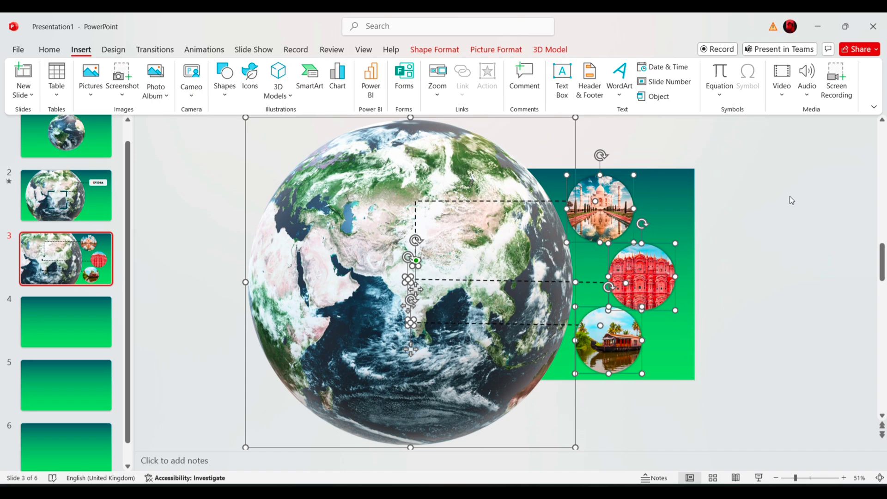
pyautogui.hotkey('ctrl', 'c')
pyautogui.press('pagedown')
pyautogui.hotkey('ctrl', 'v')
pyautogui.keyDown('ctrl'); pyautogui.scroll(-1, 783, 239); pyautogui.keyUp('ctrl')
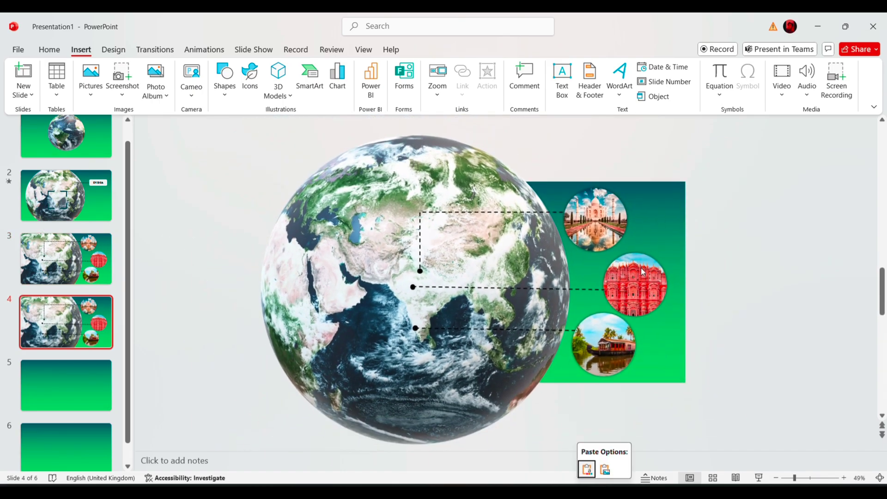
# Shift the Taj Mahal, palace and houseboat photos further right
pyautogui.moveTo(596, 219); pyautogui.dragTo(641, 219)
pyautogui.moveTo(636, 286); pyautogui.dragTo(676, 288)
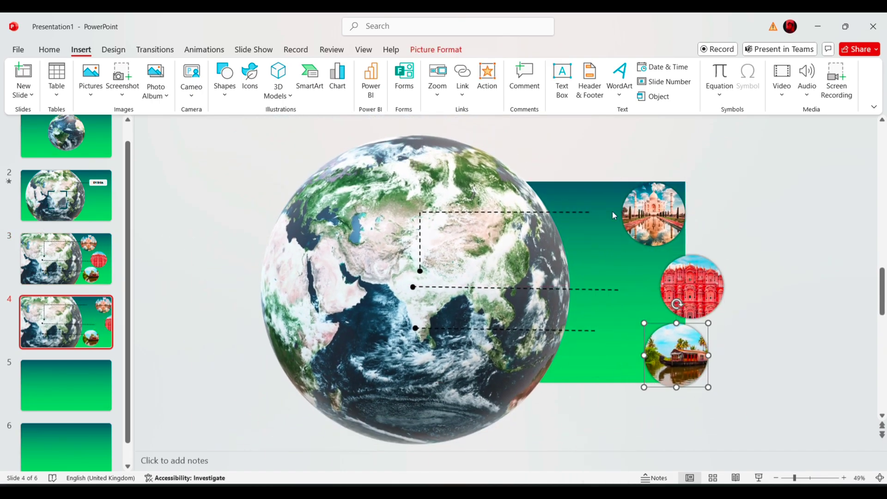
pyautogui.moveTo(605, 344); pyautogui.dragTo(662, 350)
pyautogui.moveTo(319, 139); pyautogui.dragTo(638, 441)
pyautogui.keyDown('ctrl'); pyautogui.scroll(-2, 443, 407); pyautogui.keyUp('ctrl')
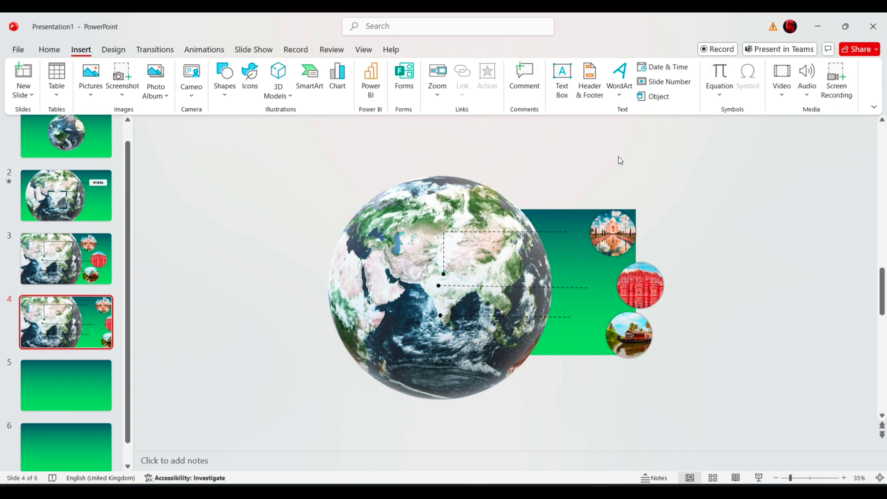
# Shrink the globe model and shift it slightly left and down
pyautogui.click(443, 311)
pyautogui.rightClick(586, 392)
pyautogui.click(582, 374)
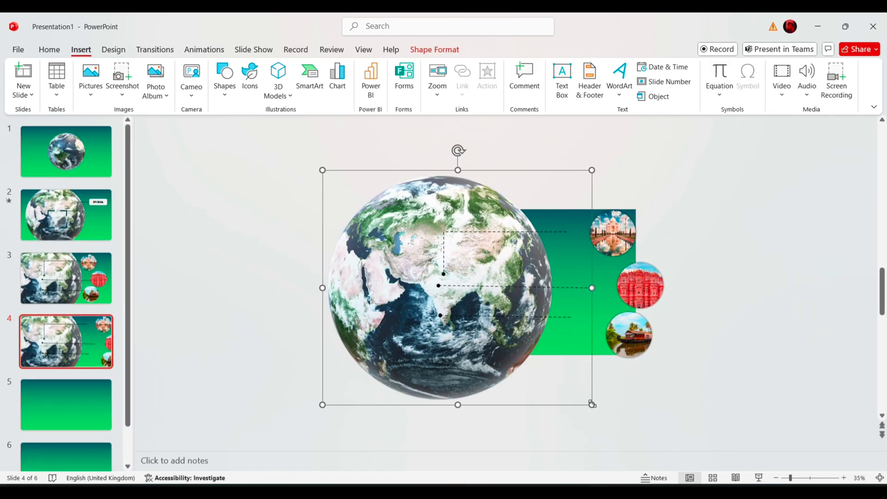
pyautogui.moveTo(592, 404); pyautogui.dragTo(558, 374)
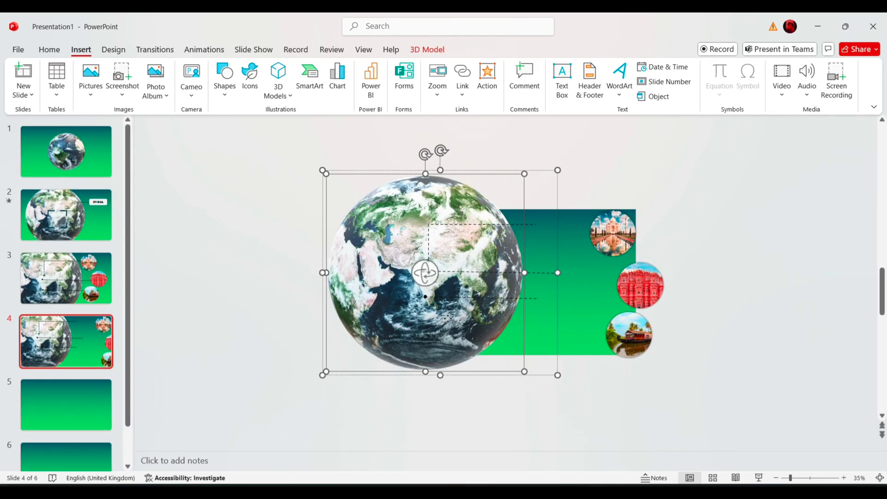
pyautogui.moveTo(468, 316); pyautogui.dragTo(452, 325)
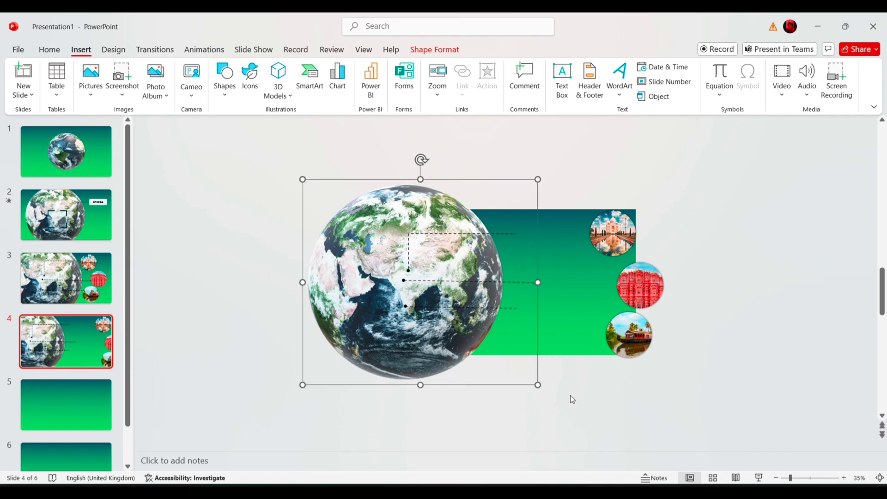
# Move the palace and houseboat photos to the middle and bottom dashed line ends
pyautogui.rightClick(482, 375)
pyautogui.moveTo(639, 248)
pyautogui.click(643, 244)
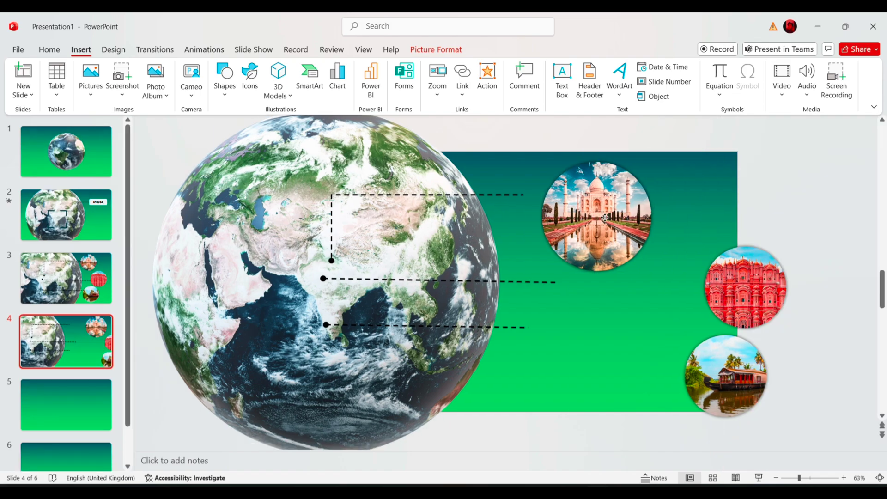
pyautogui.click(503, 197)
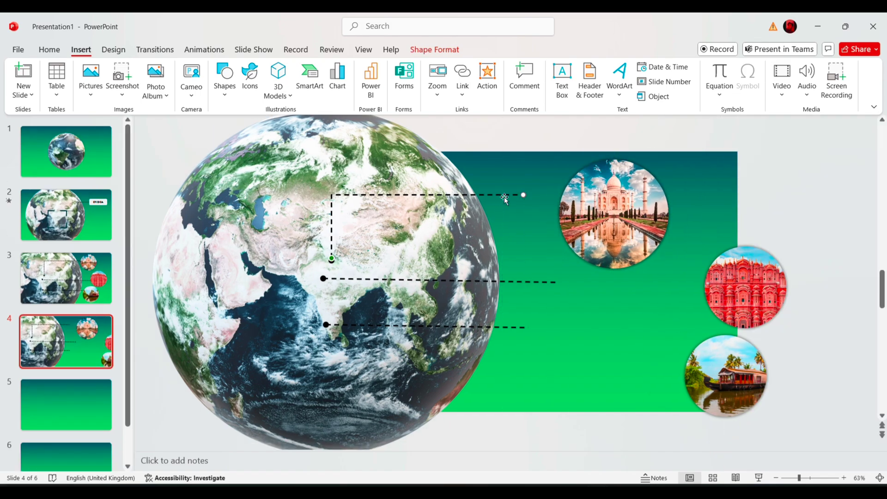
pyautogui.rightClick(716, 383)
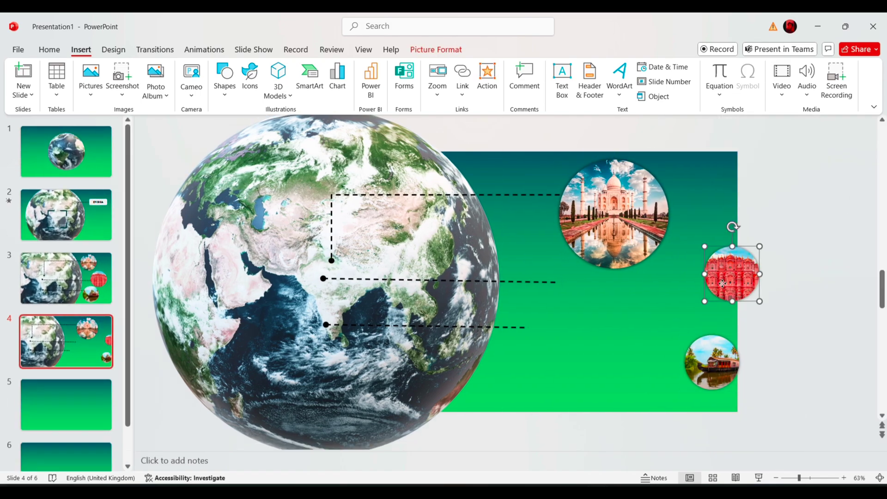
pyautogui.moveTo(723, 283); pyautogui.dragTo(540, 280)
pyautogui.moveTo(713, 362); pyautogui.dragTo(532, 347)
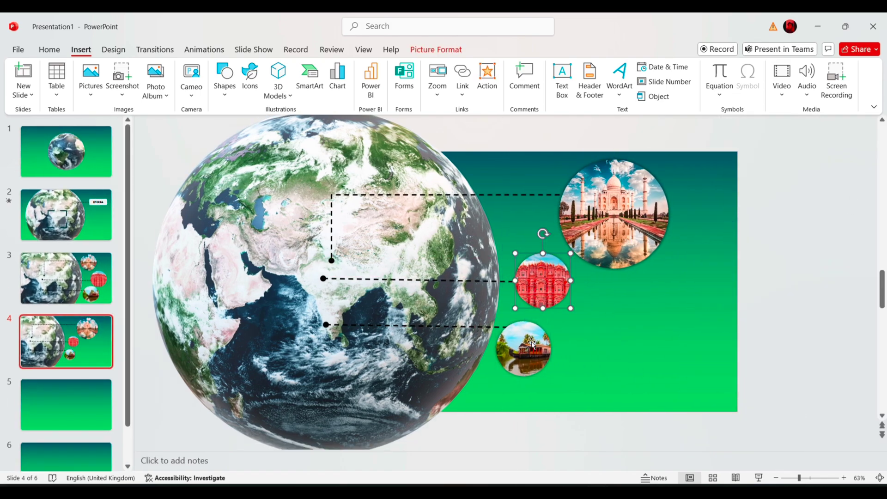
pyautogui.click(755, 304)
# Draw a wide white rounded-rectangle title box beside the Taj Mahal photo
pyautogui.click(226, 80)
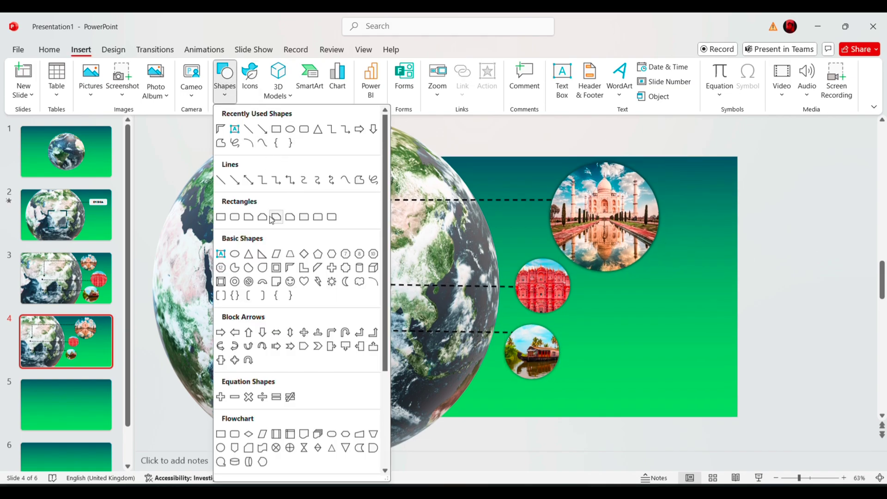
pyautogui.click(303, 218)
pyautogui.moveTo(638, 300); pyautogui.dragTo(711, 407)
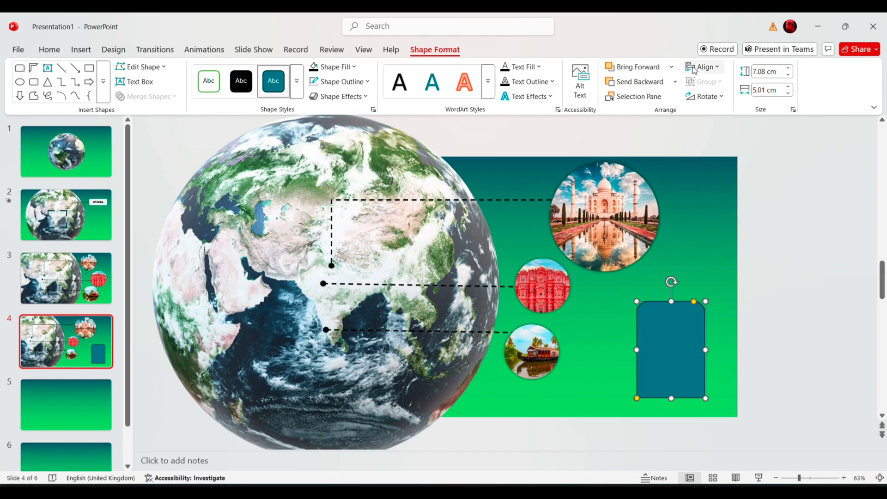
pyautogui.moveTo(673, 354); pyautogui.dragTo(660, 218)
pyautogui.moveTo(621, 252); pyautogui.dragTo(638, 242)
pyautogui.click(354, 67)
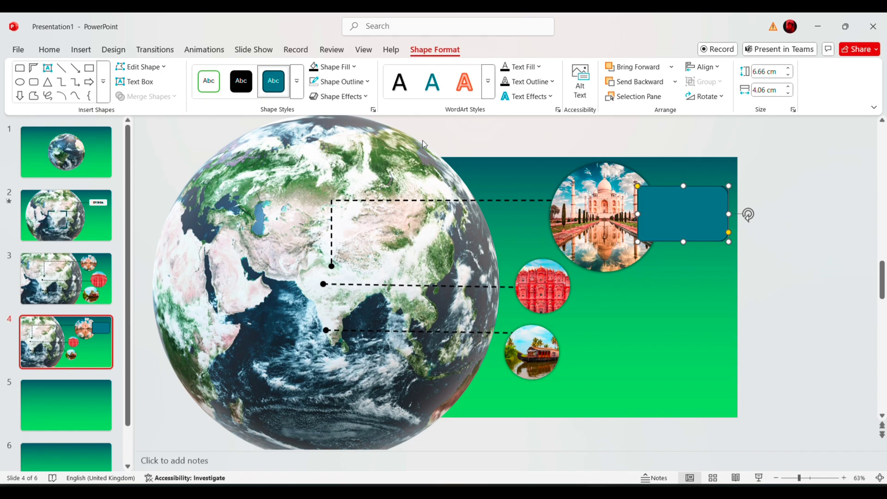
pyautogui.click(367, 82)
pyautogui.click(332, 318)
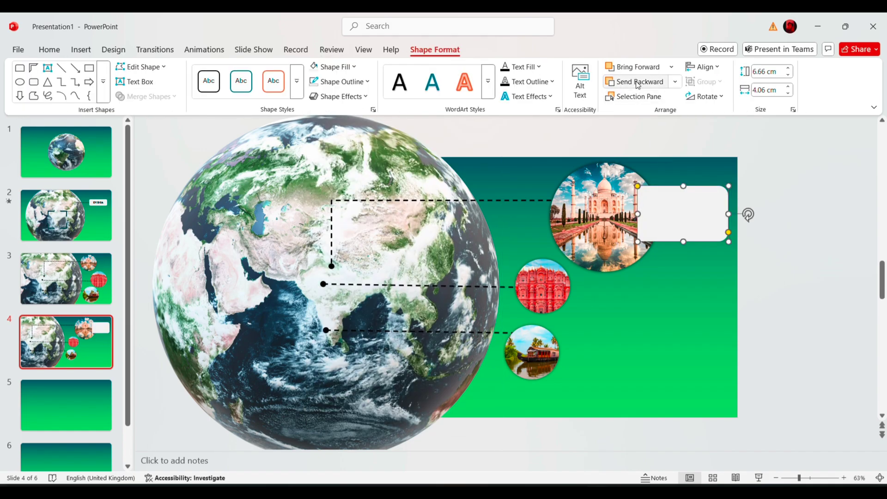
pyautogui.click(701, 212)
# Format the rounded box, fill in the Taj Mahal description panel, and select all on slide 4
pyautogui.rightClick(693, 212)
pyautogui.click(742, 455)
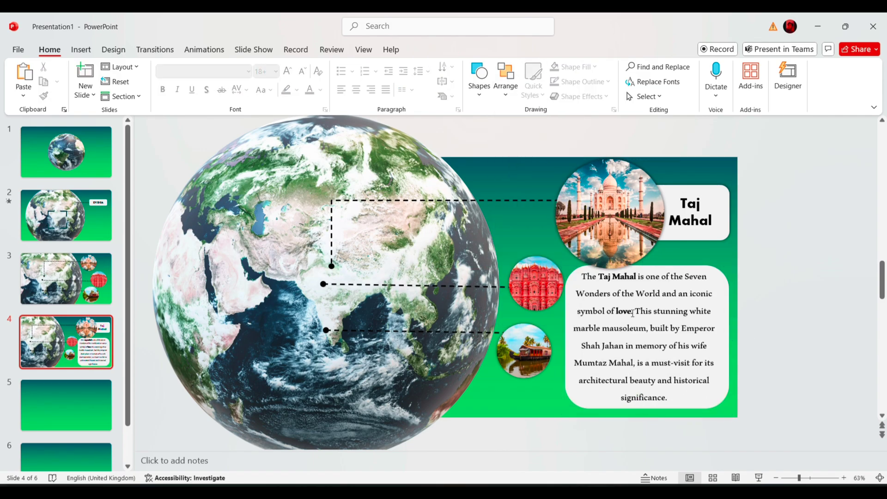
pyautogui.doubleClick(728, 378)
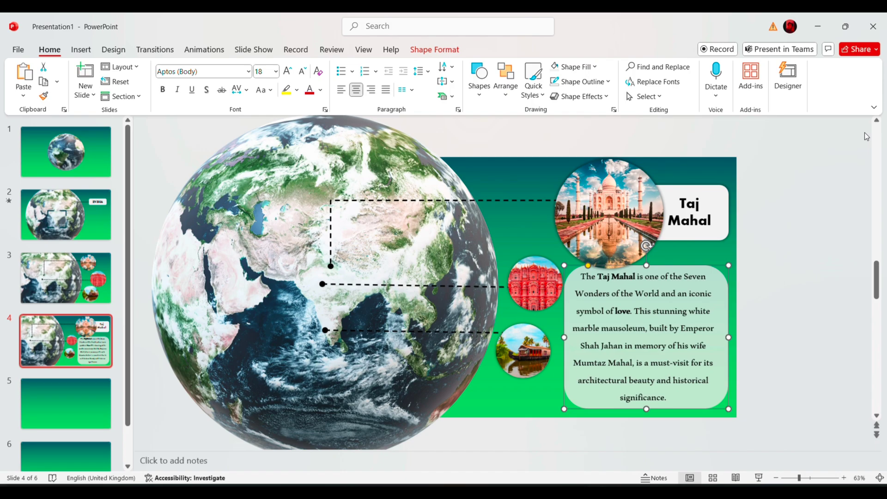
pyautogui.click(363, 327)
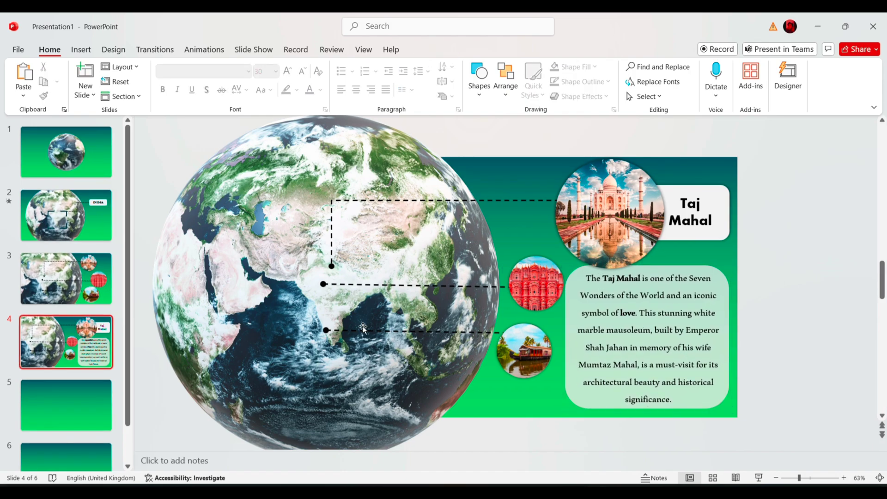
pyautogui.click(73, 333)
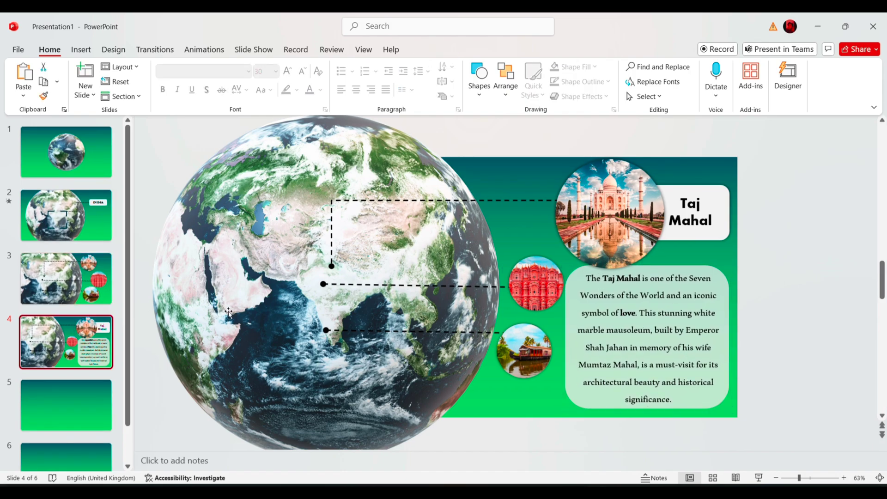
pyautogui.scroll(-2, 228, 312)
pyautogui.hotkey('ctrl', 'a')
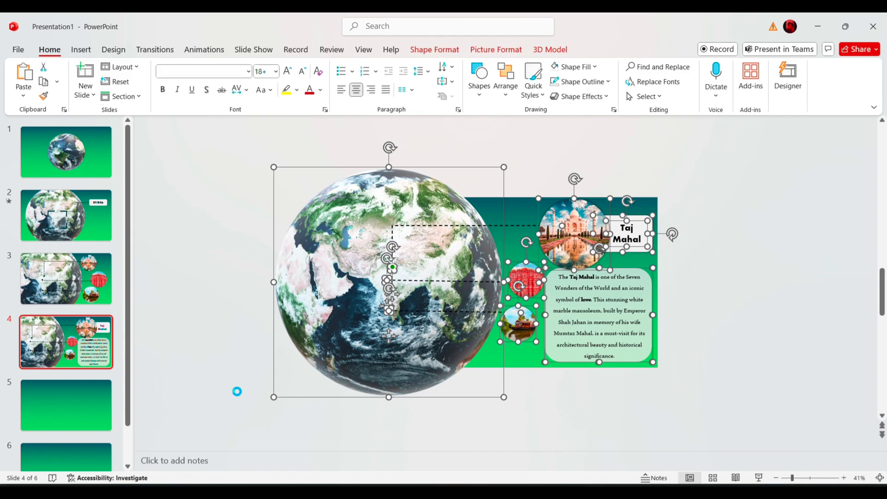
# Paste slide 4's objects onto slide 5 and move the palace photo up and right
pyautogui.click(65, 404)
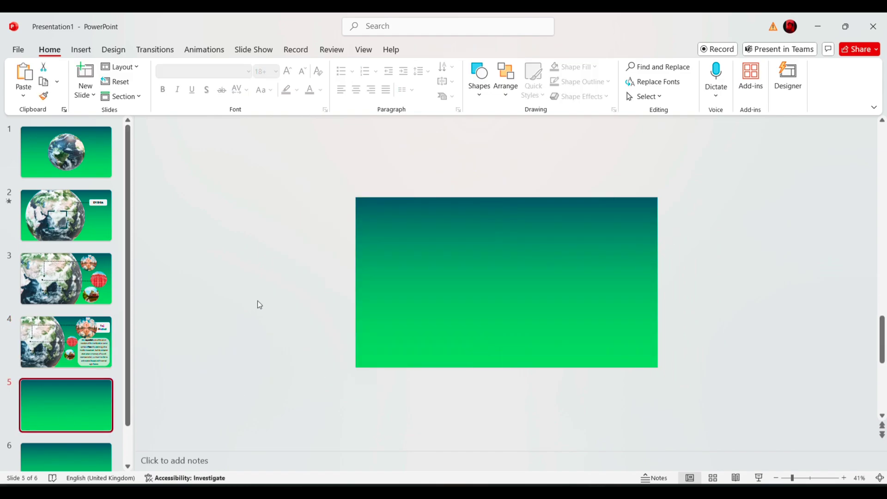
pyautogui.hotkey('ctrl', 'v')
pyautogui.scroll(3, 444, 278)
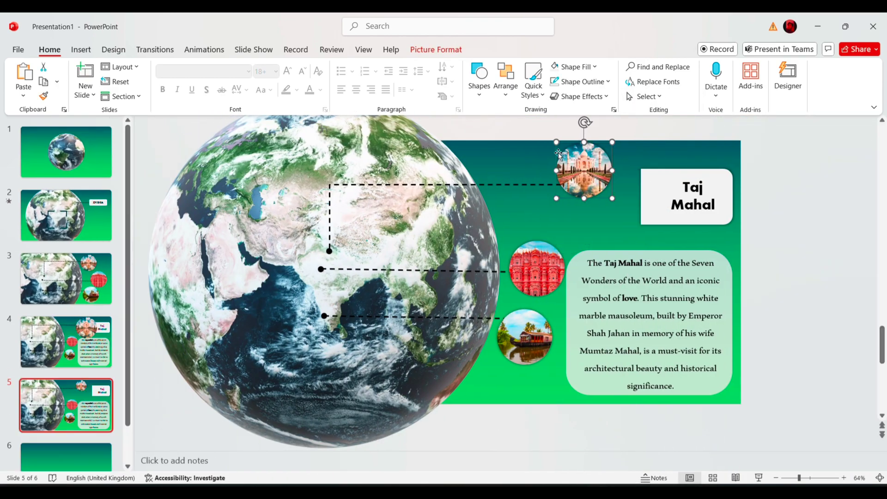
pyautogui.rightClick(555, 288)
pyautogui.click(596, 436)
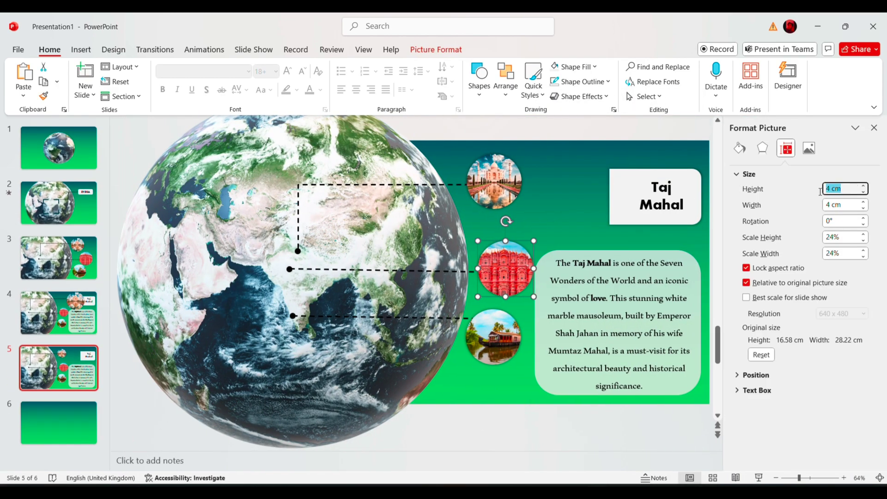
pyautogui.moveTo(561, 295); pyautogui.dragTo(638, 244)
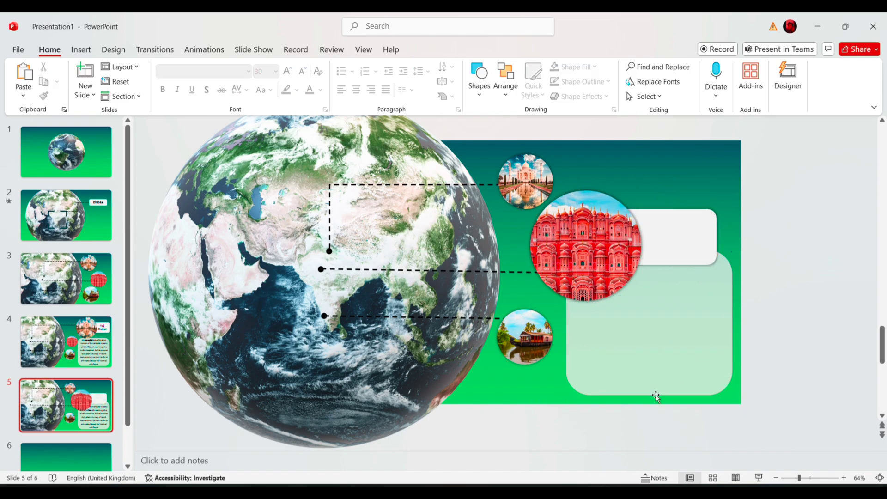
# Fit the title box to 'Jaipur' and arrange the palace picture and description box
pyautogui.click(762, 275)
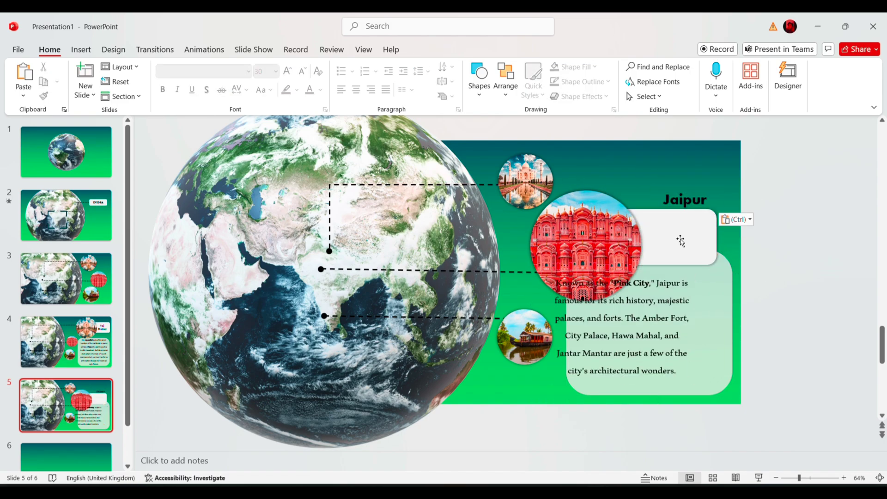
pyautogui.moveTo(637, 263); pyautogui.dragTo(665, 211)
pyautogui.moveTo(603, 249); pyautogui.dragTo(630, 230)
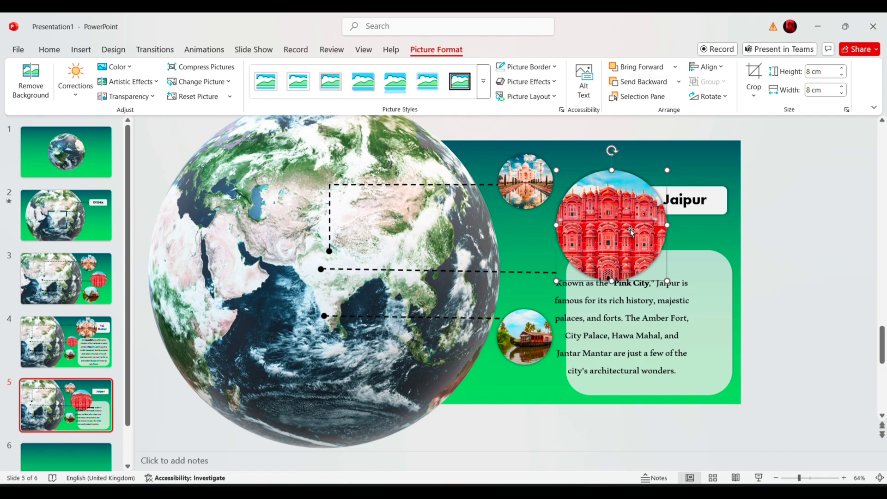
pyautogui.click(548, 271)
pyautogui.moveTo(624, 326); pyautogui.dragTo(651, 326)
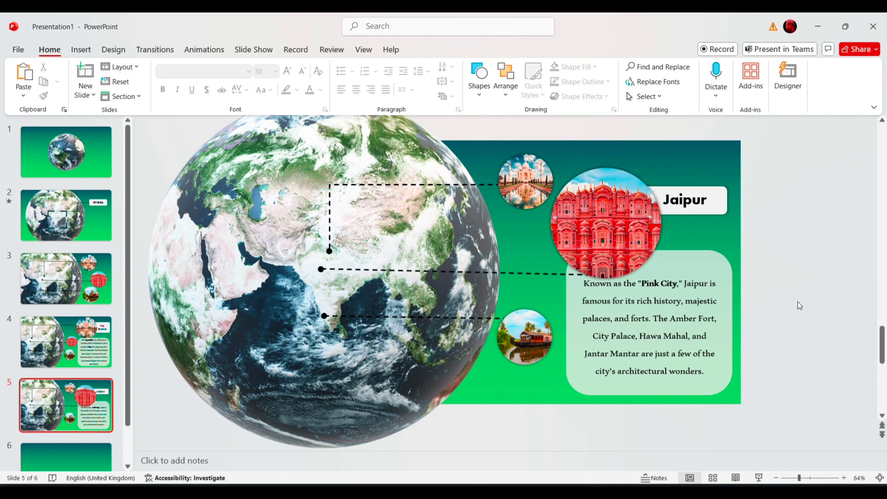
pyautogui.moveTo(611, 228); pyautogui.dragTo(608, 242)
pyautogui.click(786, 275)
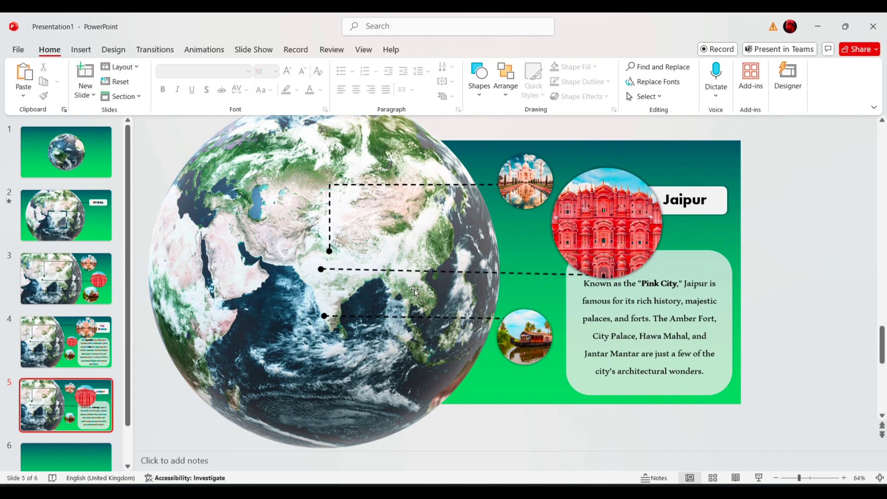
pyautogui.scroll(1, 307, 303)
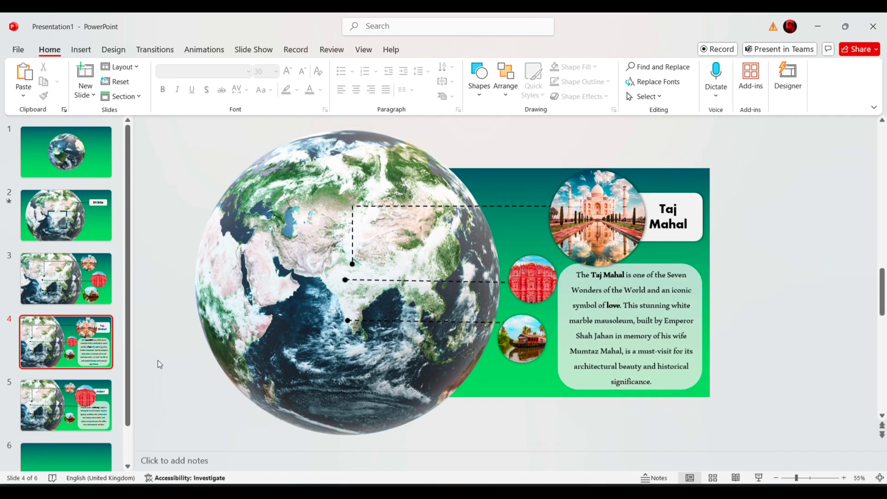
# Paste slide 4's layout onto slide 6, replacing the Taj Mahal items with Kerala Backwaters text
pyautogui.hotkey('ctrl', 'a')
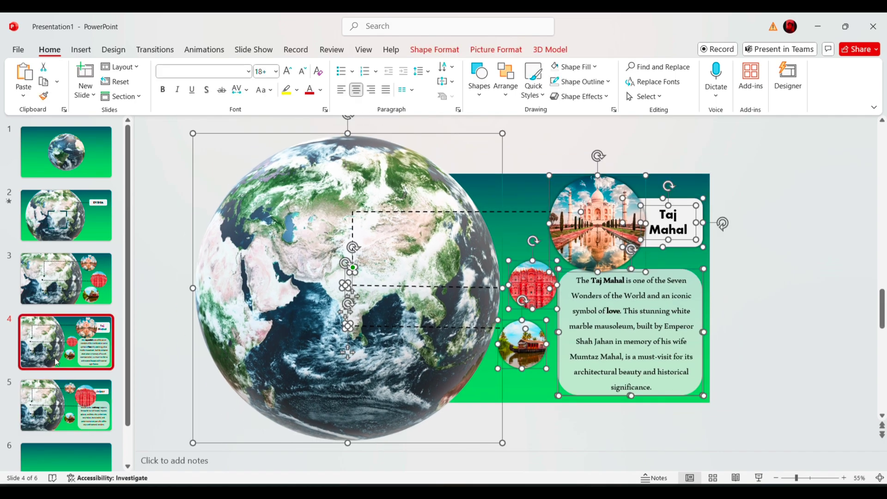
pyautogui.click(59, 402)
pyautogui.press('Down')
pyautogui.press('Down')
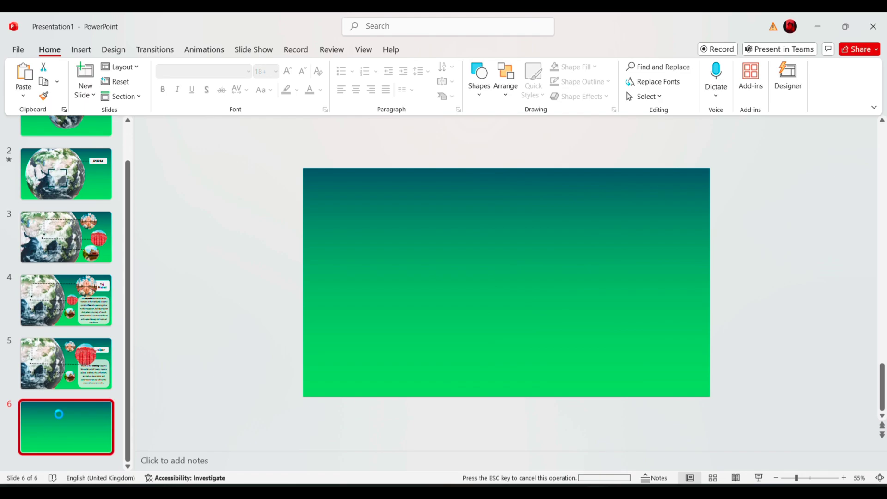
pyautogui.hotkey('ctrl', 'v')
pyautogui.press('Delete')
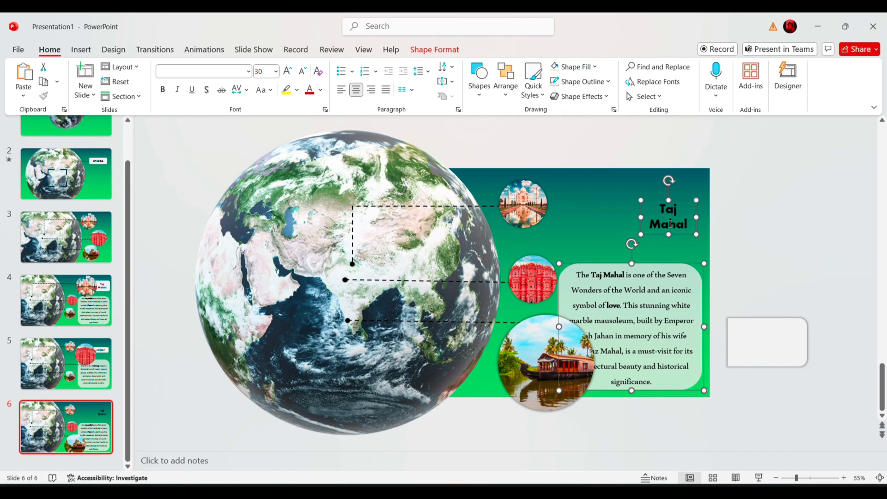
pyautogui.press('Delete')
pyautogui.hotkey('ctrl', 'v')
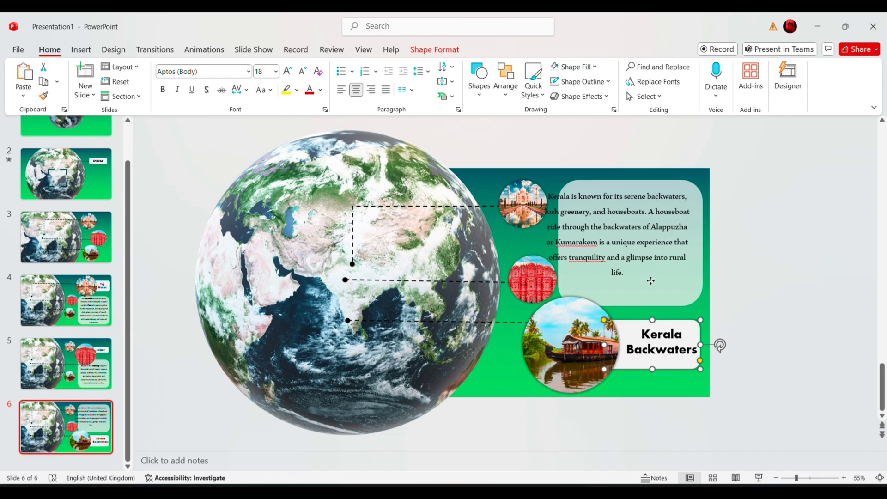
pyautogui.click(756, 311)
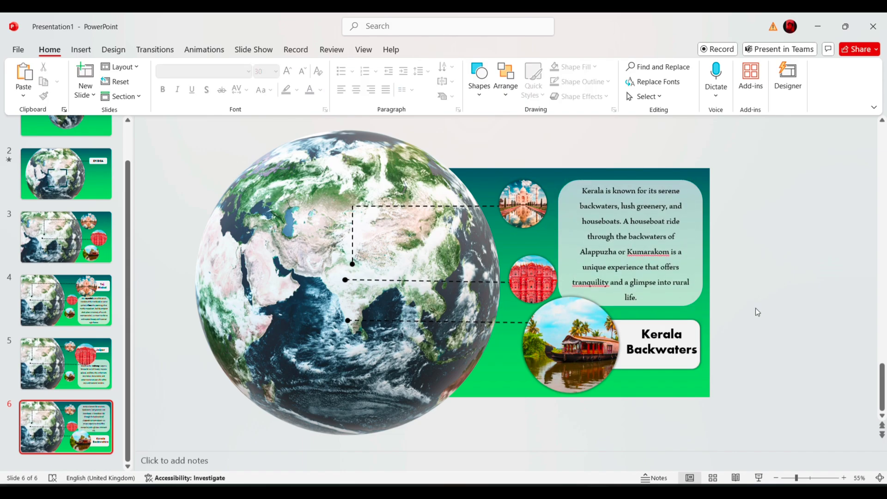
# On slide 2, make the connector line wipe in from the left
pyautogui.click(83, 374)
pyautogui.click(72, 302)
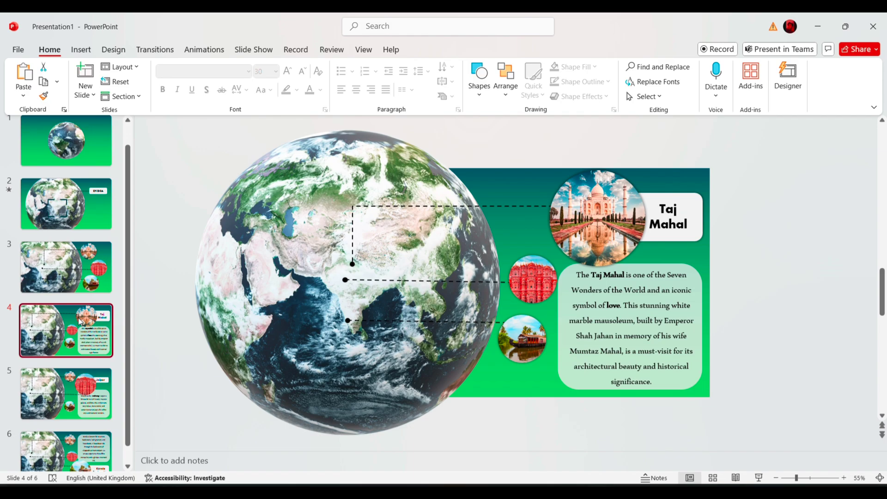
pyautogui.scroll(2, 69, 277)
pyautogui.click(66, 217)
pyautogui.click(529, 264)
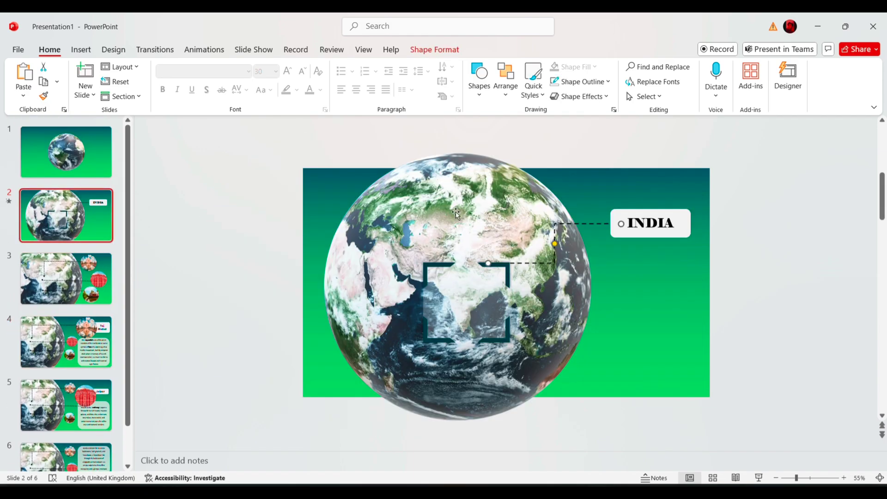
pyautogui.click(204, 50)
pyautogui.click(357, 80)
pyautogui.click(556, 81)
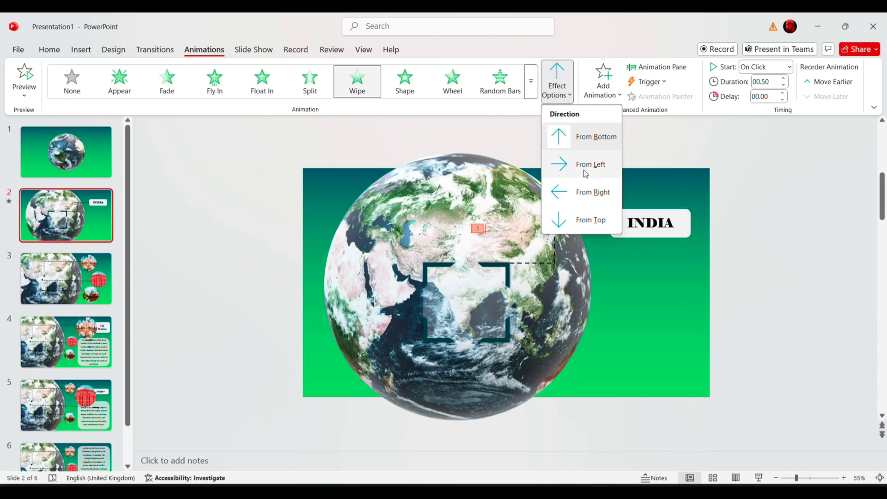
pyautogui.click(584, 170)
pyautogui.click(587, 222)
pyautogui.click(769, 67)
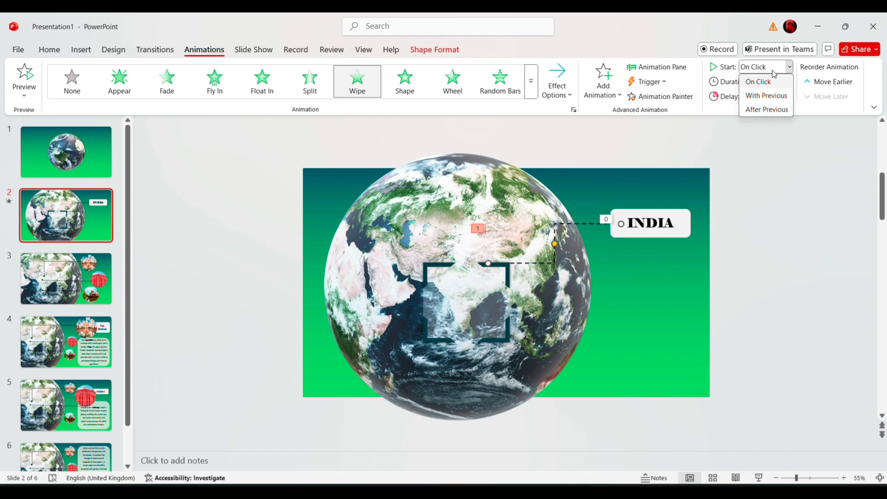
# Give the INDIA box an Appear entrance starting With Previous
pyautogui.click(674, 220)
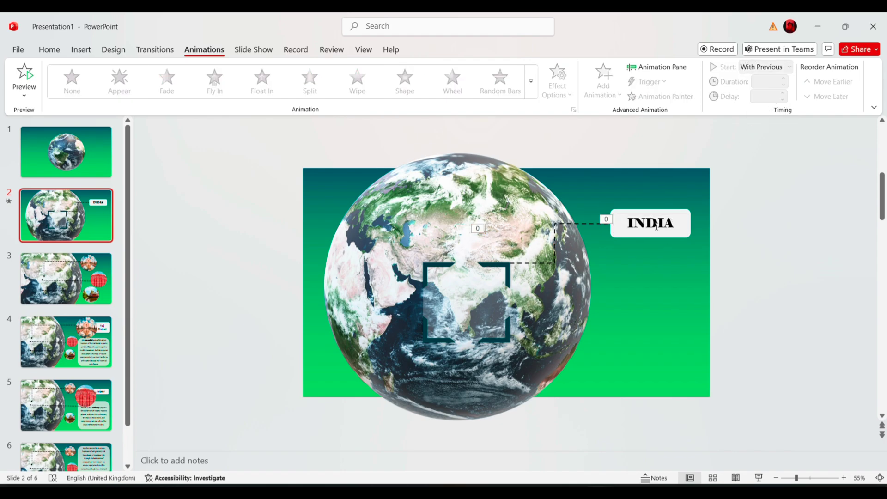
pyautogui.click(262, 81)
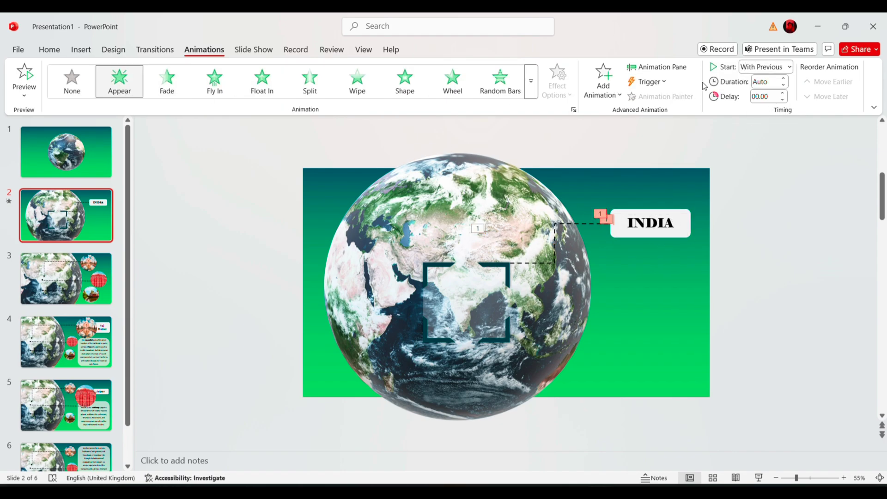
pyautogui.click(766, 96)
pyautogui.click(473, 287)
# On slide 3, make the three dashed lines wipe in from the left, With Previous
pyautogui.click(105, 281)
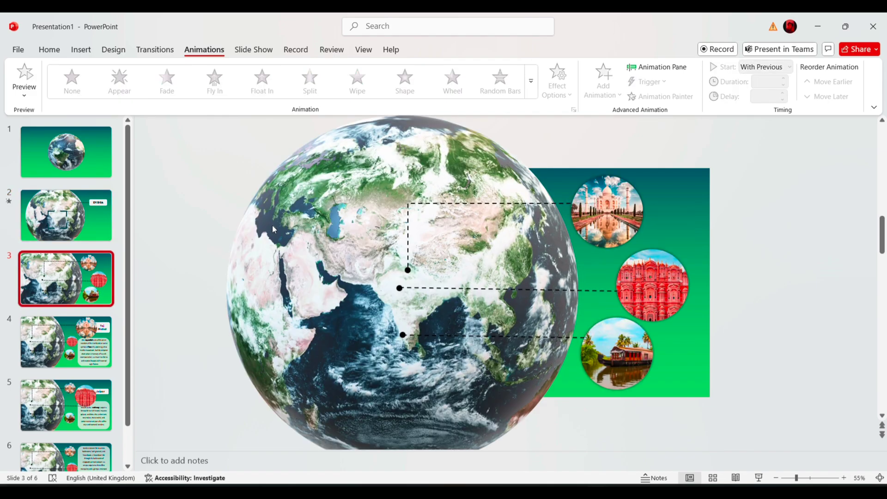
pyautogui.click(562, 204)
pyautogui.keyDown('shift'); pyautogui.click(573, 332); pyautogui.keyUp('shift')
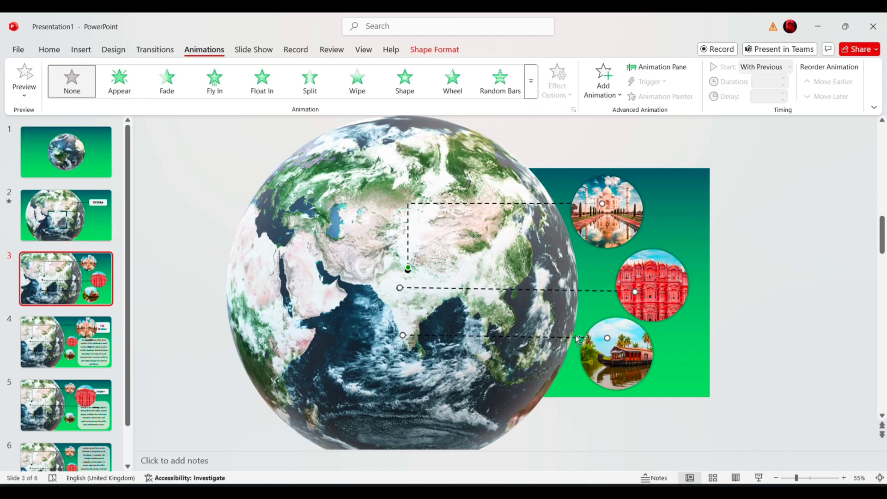
pyautogui.click(357, 82)
pyautogui.click(557, 91)
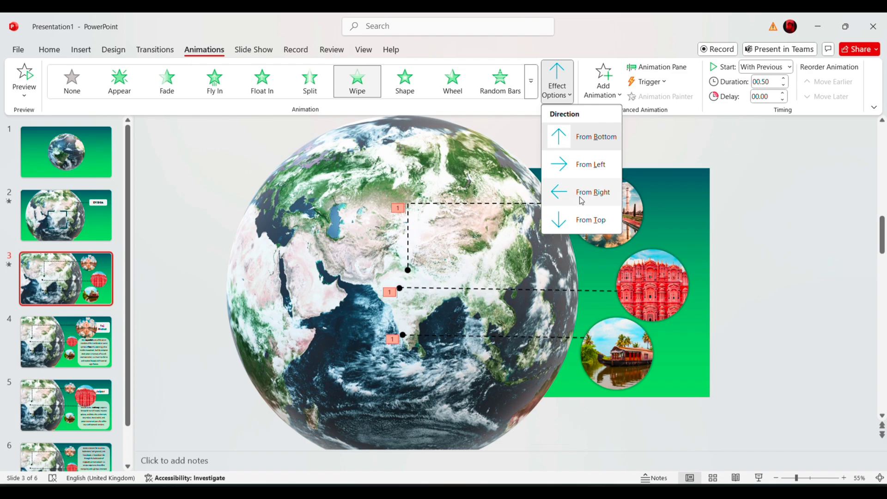
pyautogui.click(589, 191)
pyautogui.click(762, 96)
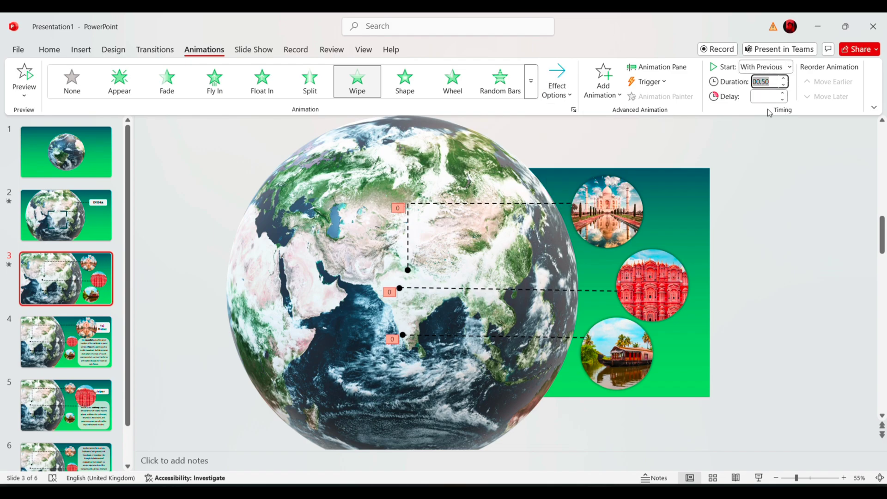
# Give the Taj Mahal, palace and houseboat pictures an Appear entrance
pyautogui.click(624, 208)
pyautogui.keyDown('shift'); pyautogui.click(617, 353); pyautogui.keyUp('shift')
pyautogui.keyDown('shift'); pyautogui.click(683, 309); pyautogui.keyUp('shift')
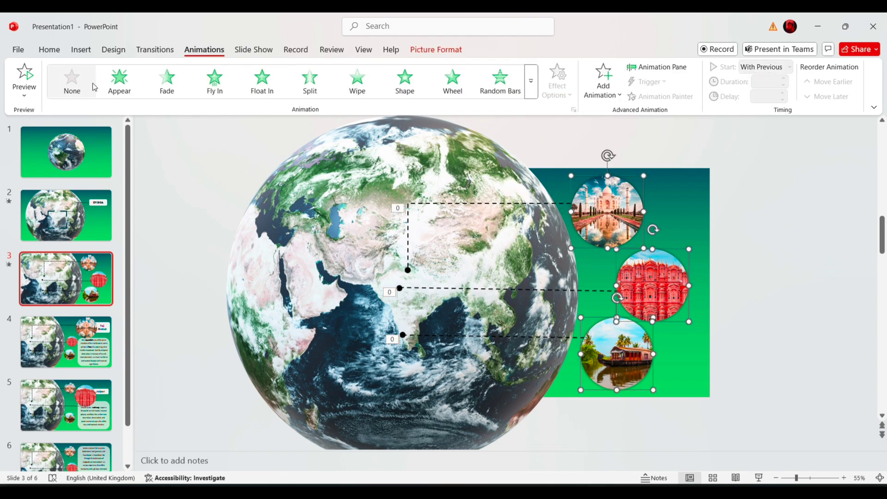
pyautogui.click(119, 81)
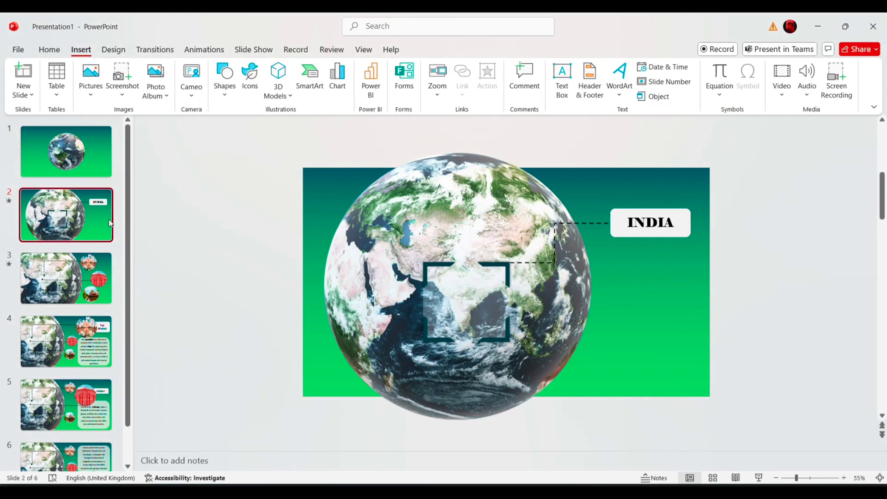
# Choose Morph on the INDIA slide and apply it to all six slides
pyautogui.click(72, 201)
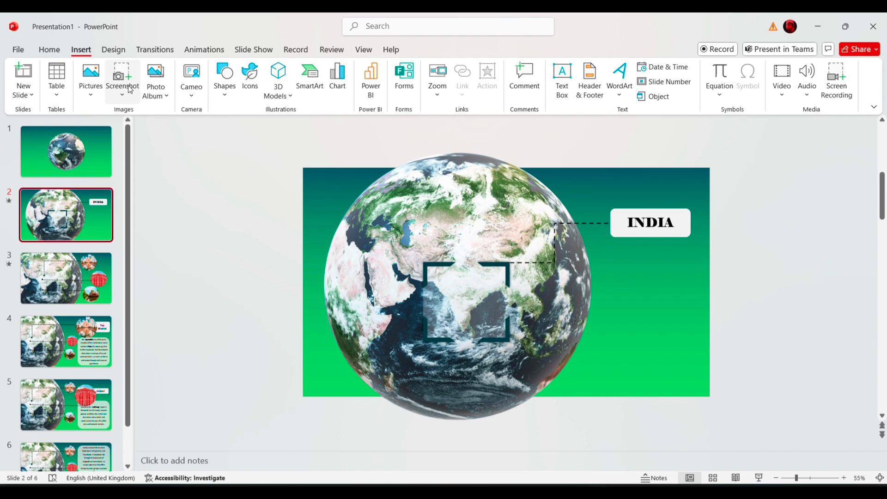
pyautogui.press('Up')
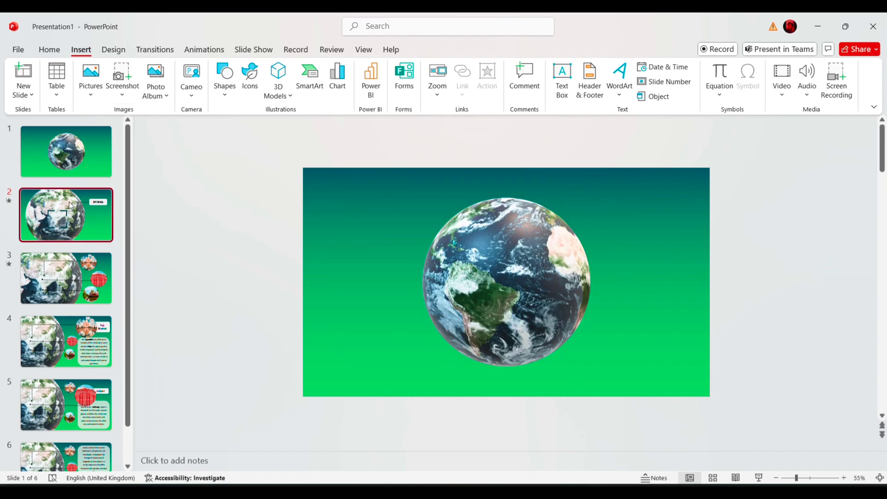
pyautogui.press('Down')
pyautogui.click(156, 51)
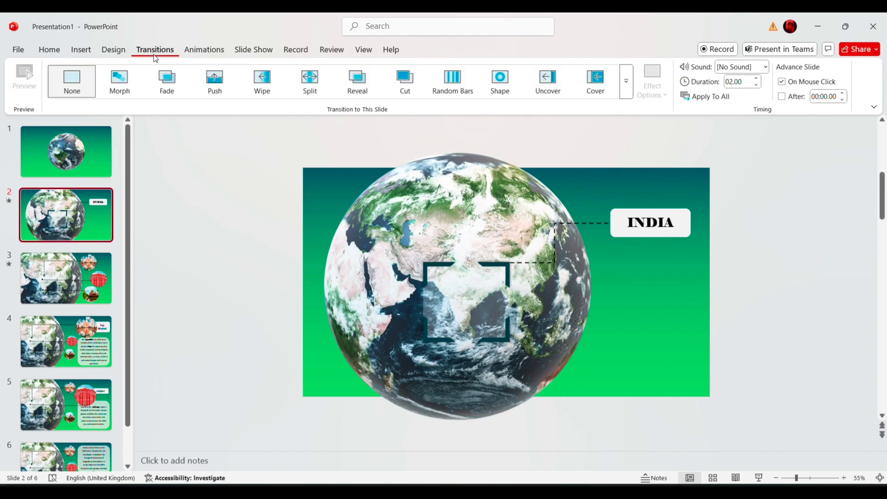
pyautogui.click(119, 82)
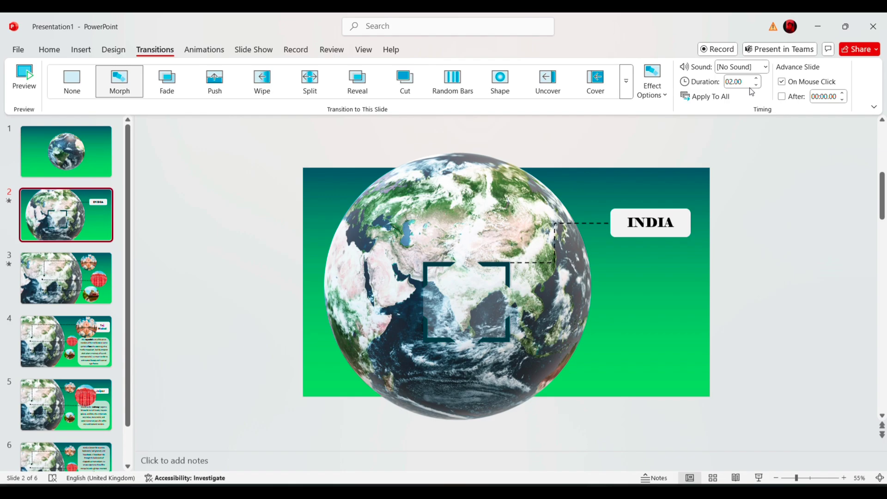
pyautogui.click(713, 100)
pyautogui.click(89, 154)
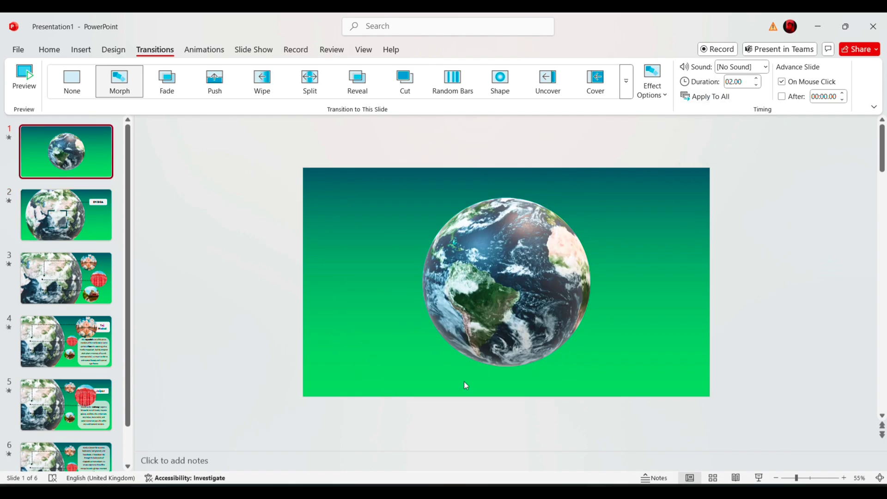